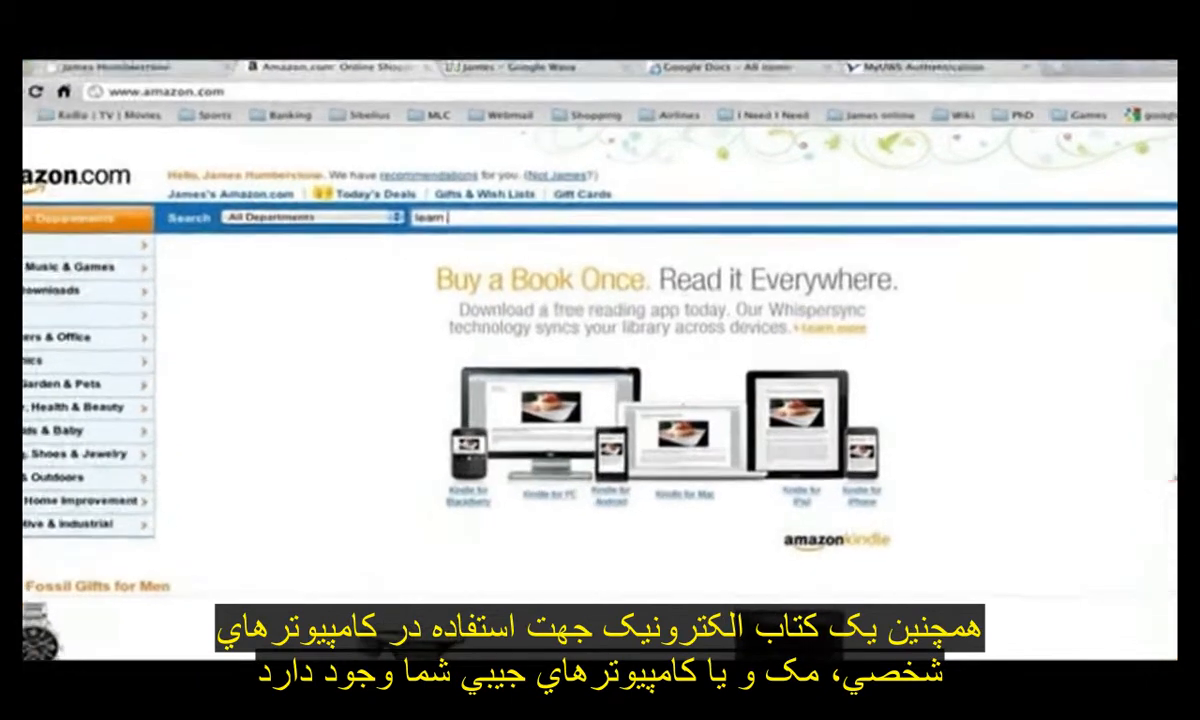
# - Search Amazon for "learn sibelius" and open the Kindle eBook Learn Sibelius 6 in 1 Hour
pyautogui.write('sibelius')
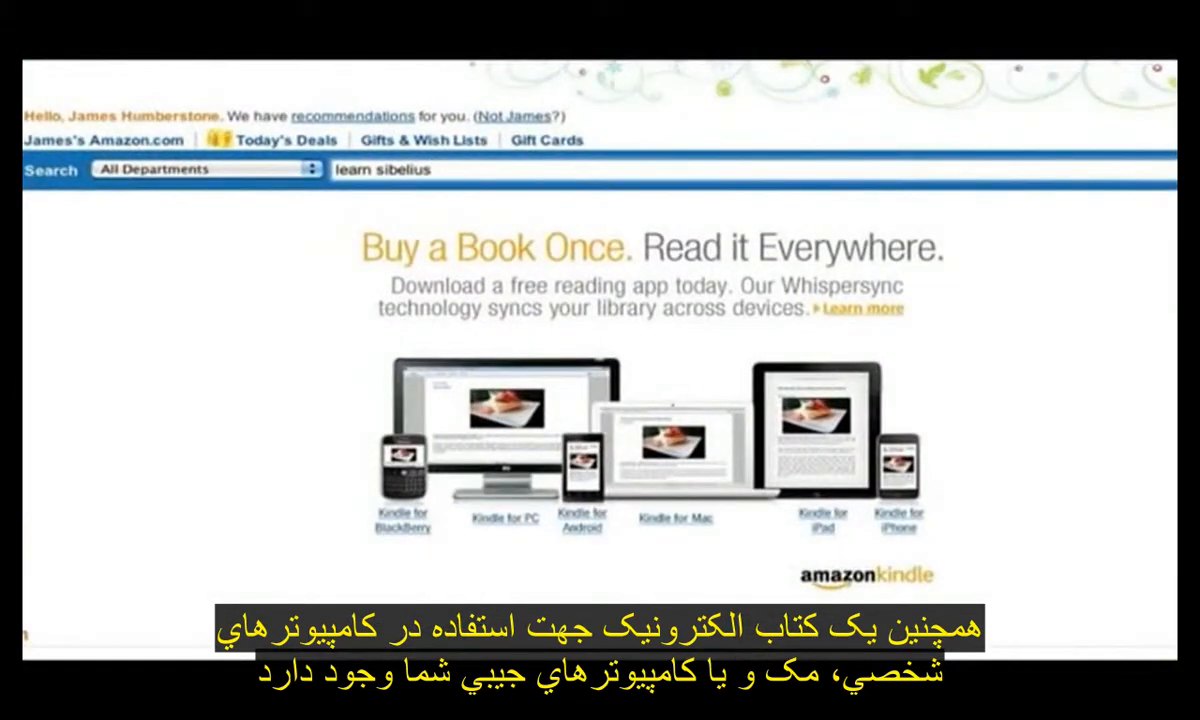
pyautogui.press('Return')
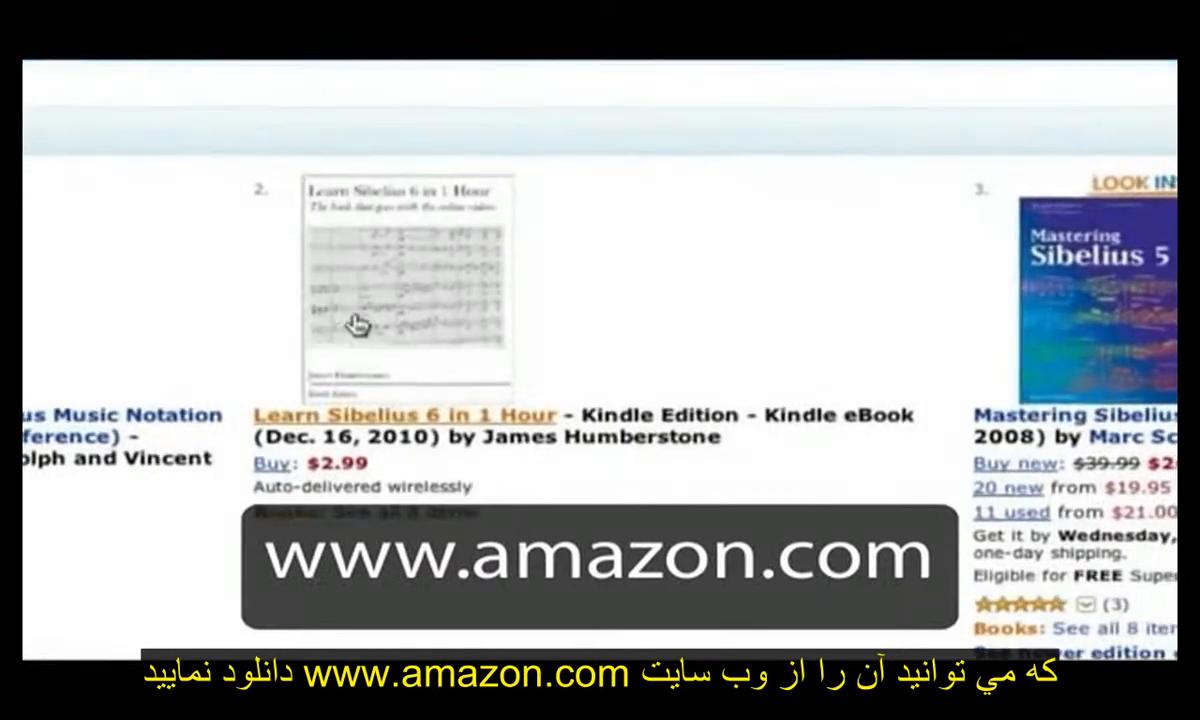
pyautogui.click(360, 322)
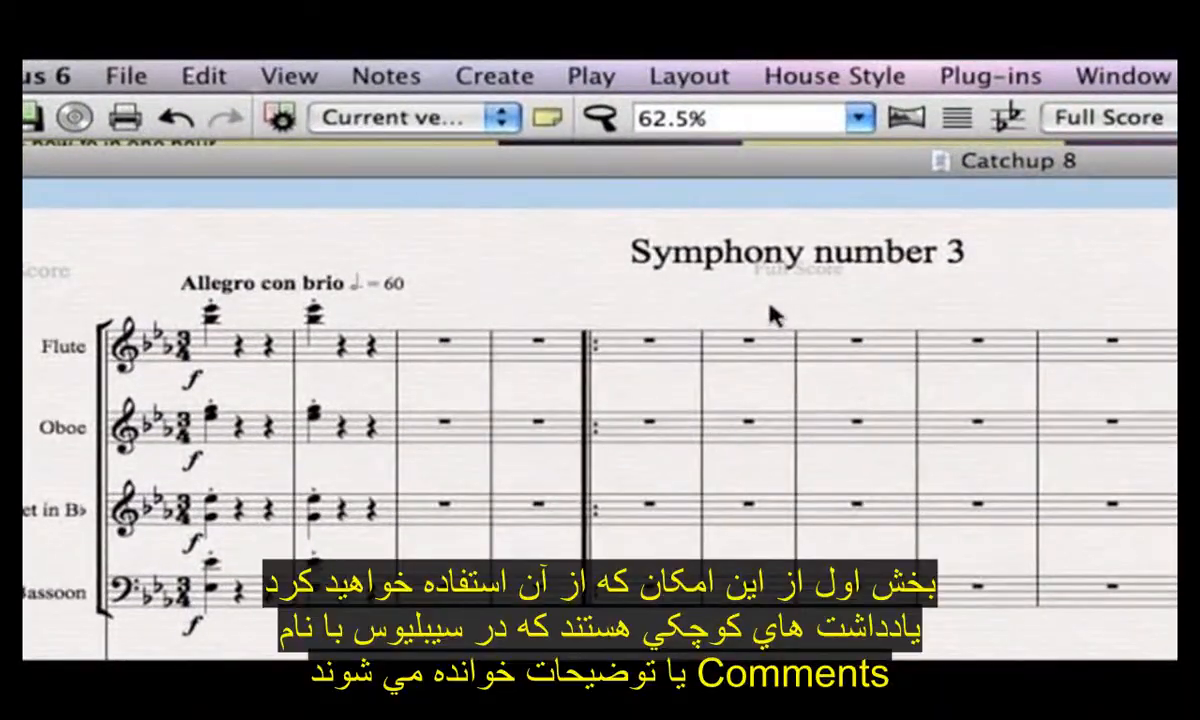
# - In the Sibelius score Catchup 8, add a comment to bar 1 across the flute to bassoon staves
pyautogui.moveTo(770, 315); pyautogui.dragTo(1026, 437)
pyautogui.press('super+equal')
pyautogui.press('super+equal')
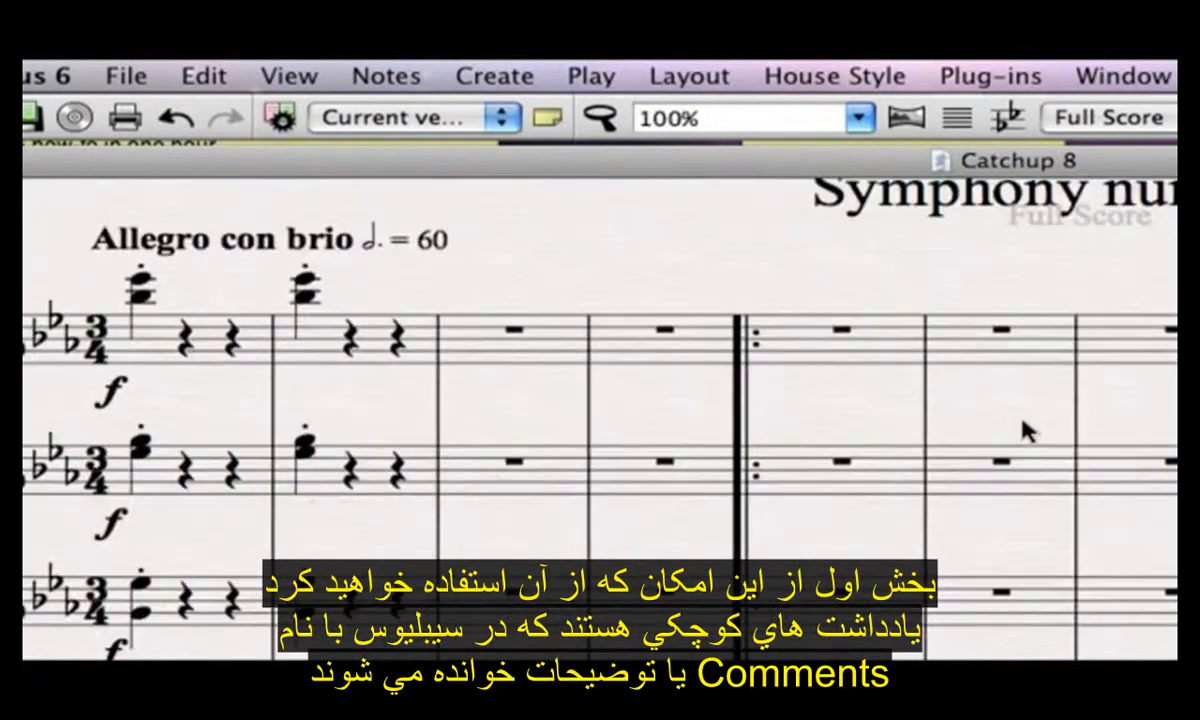
pyautogui.moveTo(628, 272); pyautogui.dragTo(724, 411)
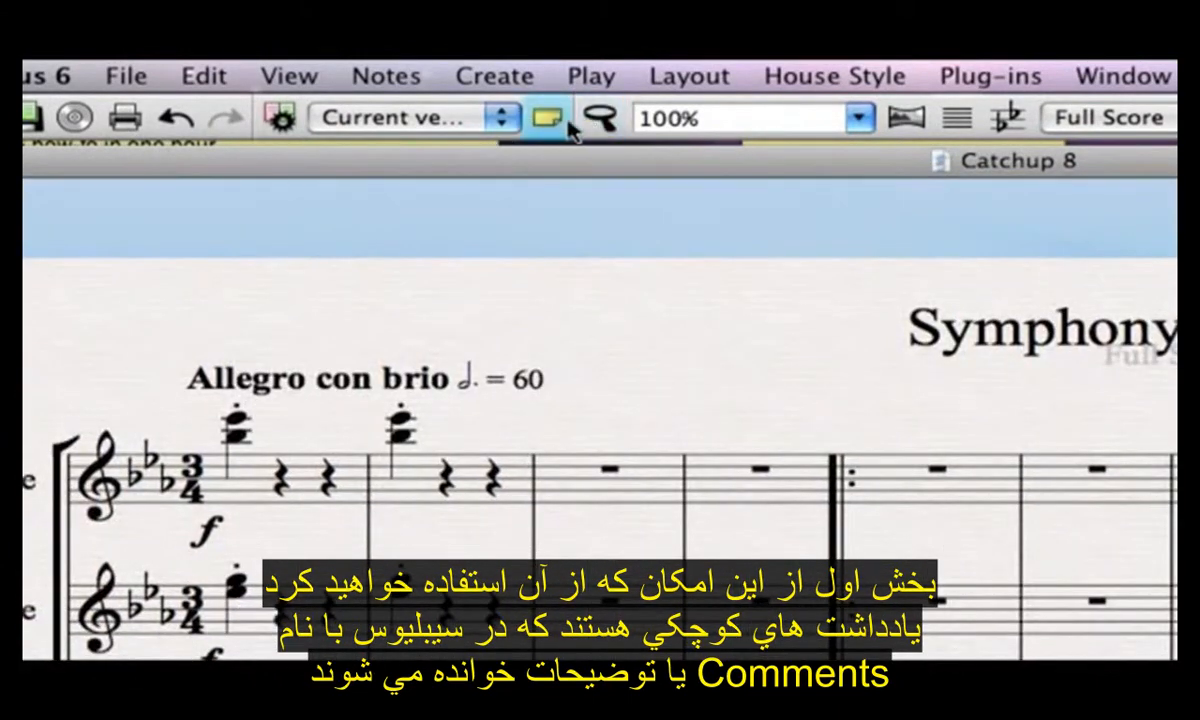
pyautogui.click(295, 462)
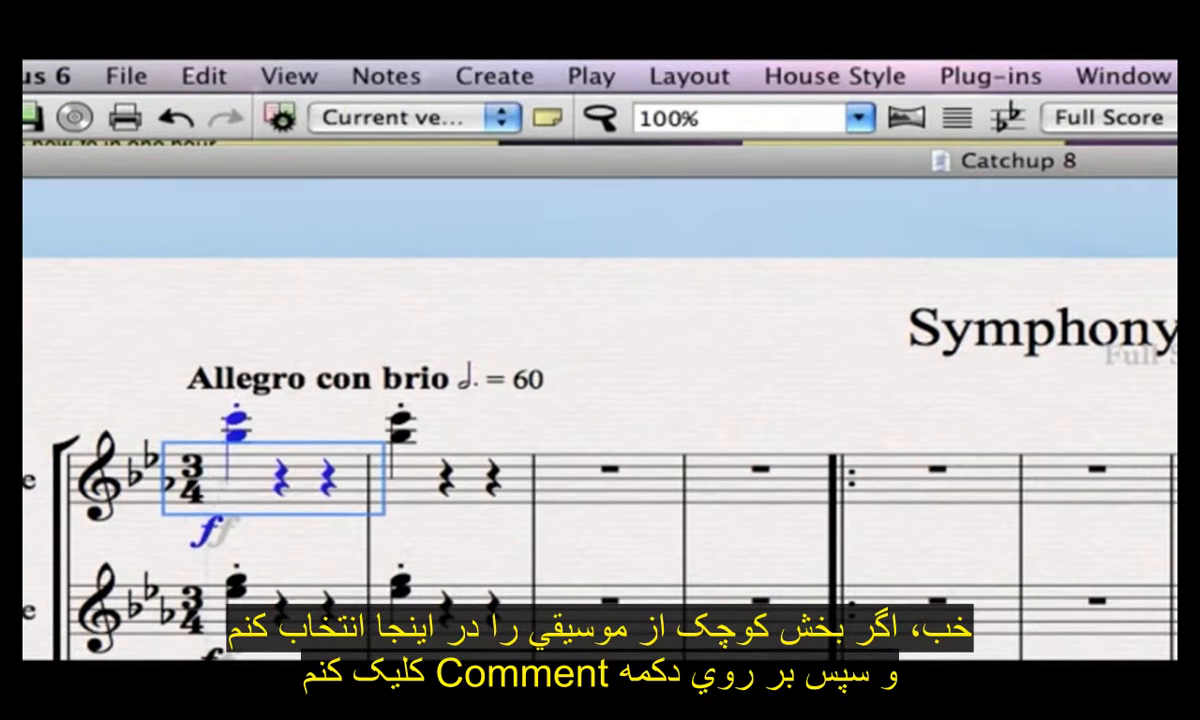
pyautogui.keyDown('shift'); pyautogui.click(290, 652); pyautogui.keyUp('shift')
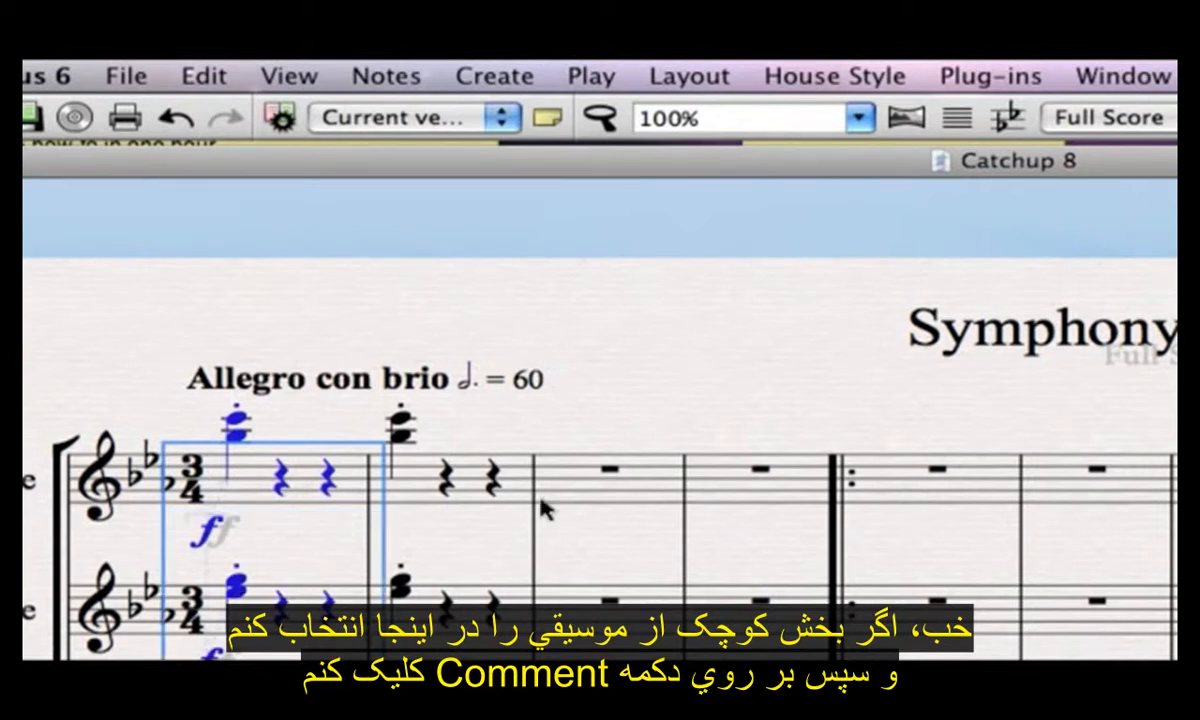
pyautogui.click(548, 120)
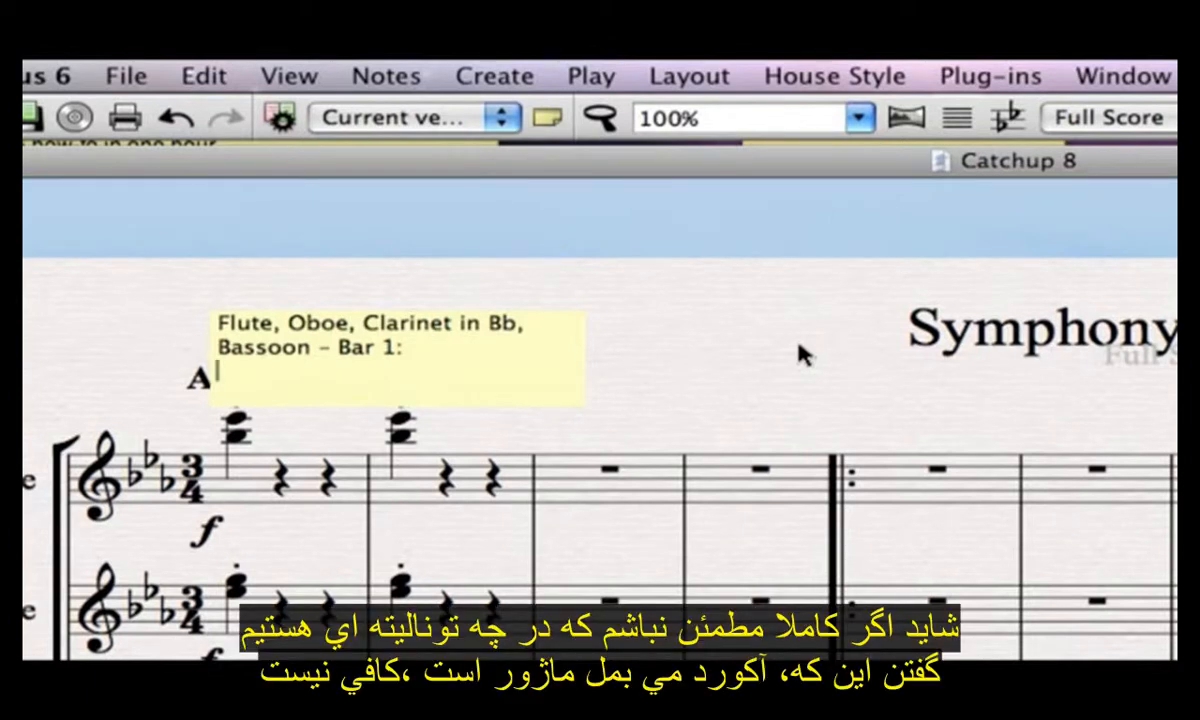
# - Enter "What is this chord?" in the comment and move the note clear of the opening chords, to above bar 3
pyautogui.write('What is thi')
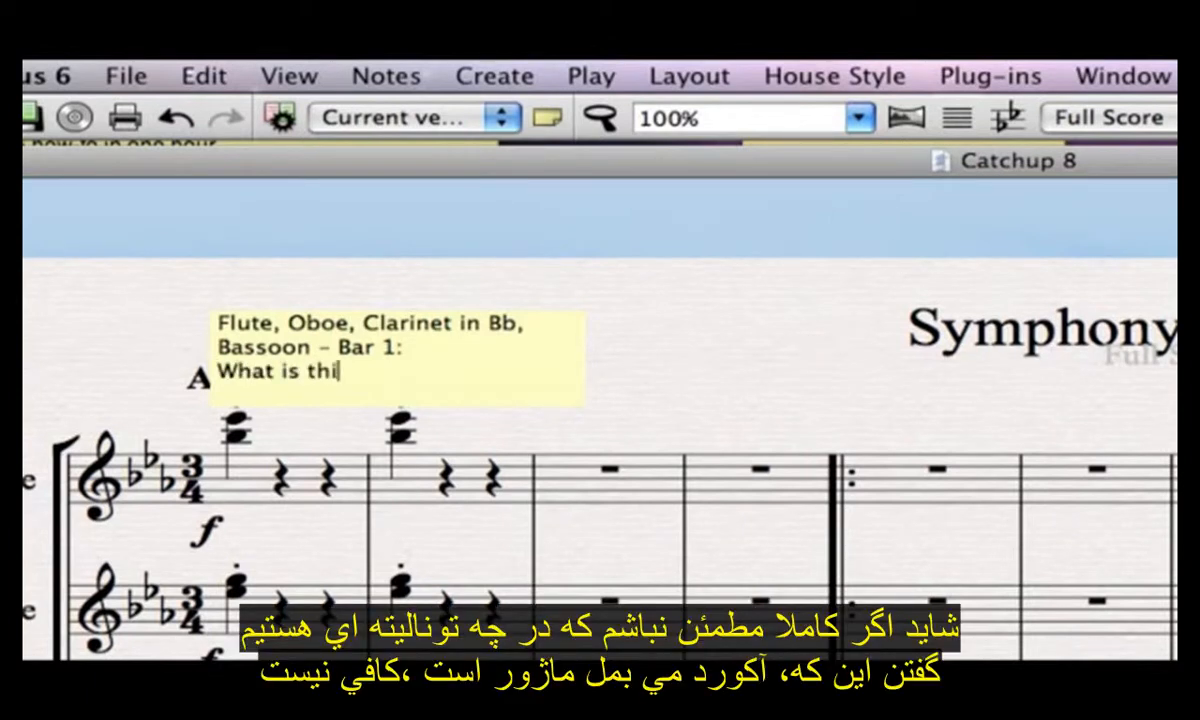
pyautogui.write('s chord')
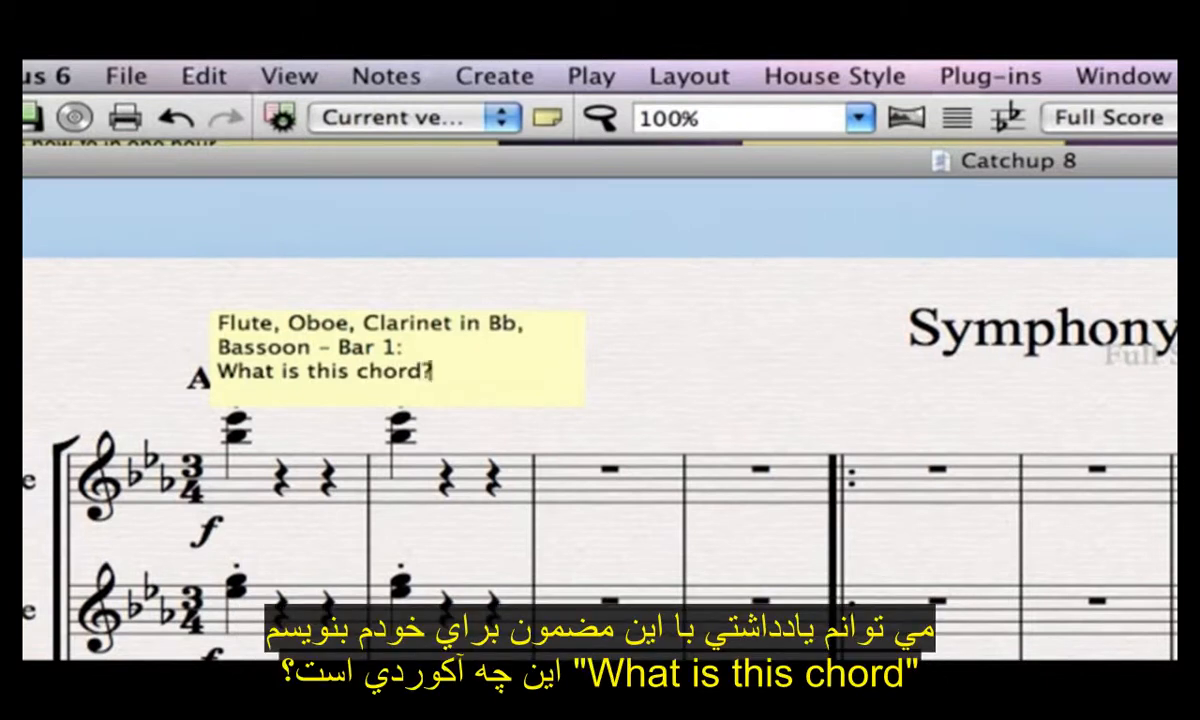
pyautogui.click(774, 372)
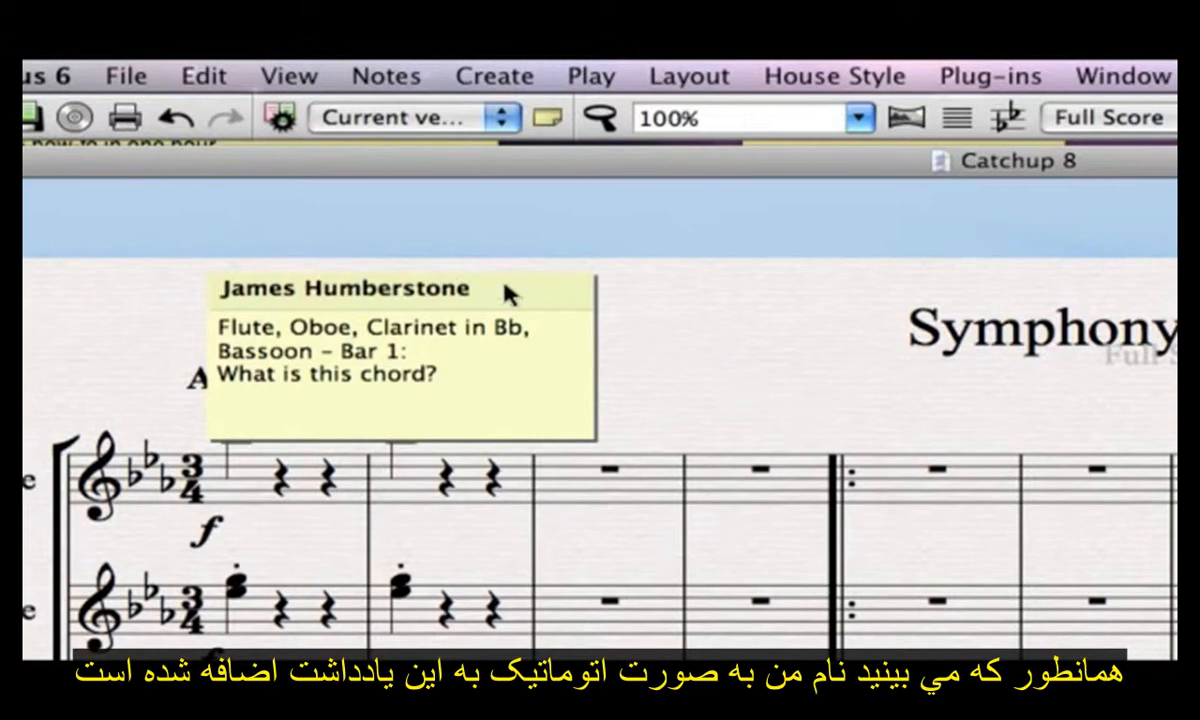
pyautogui.moveTo(505, 292); pyautogui.dragTo(812, 305)
# - Save the score and save a new version of it with the comment "Today I added a comment."
pyautogui.press('super+s')
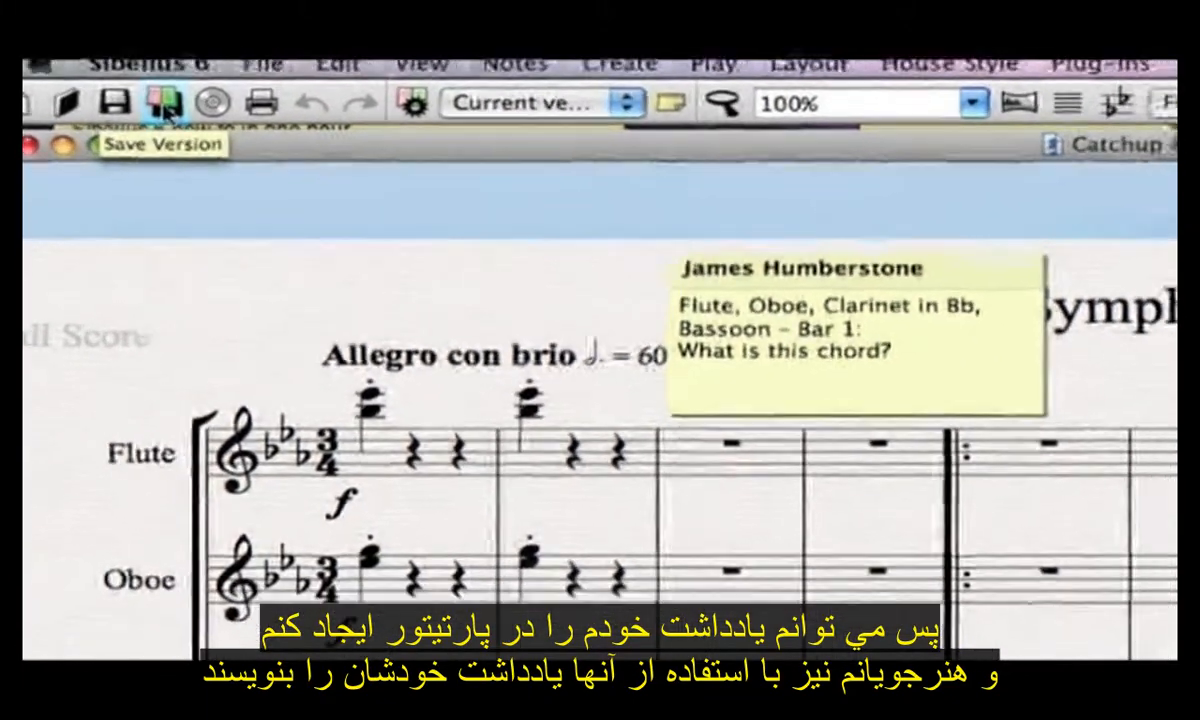
pyautogui.click(195, 118)
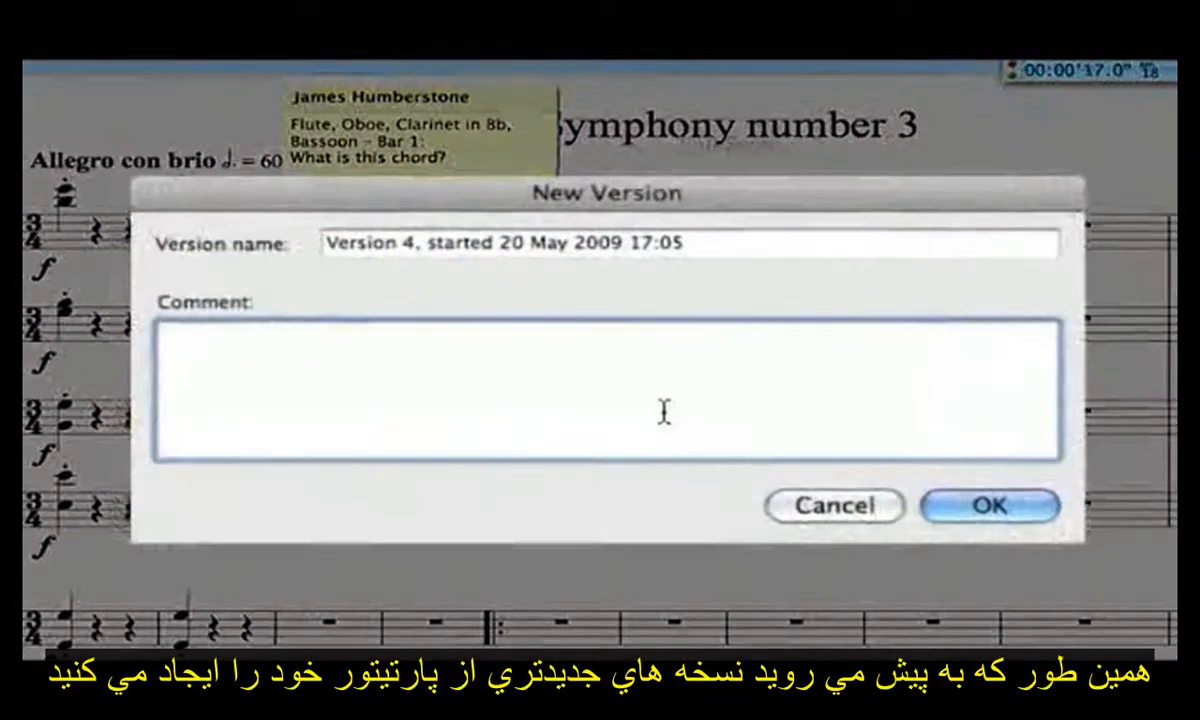
pyautogui.click(751, 450)
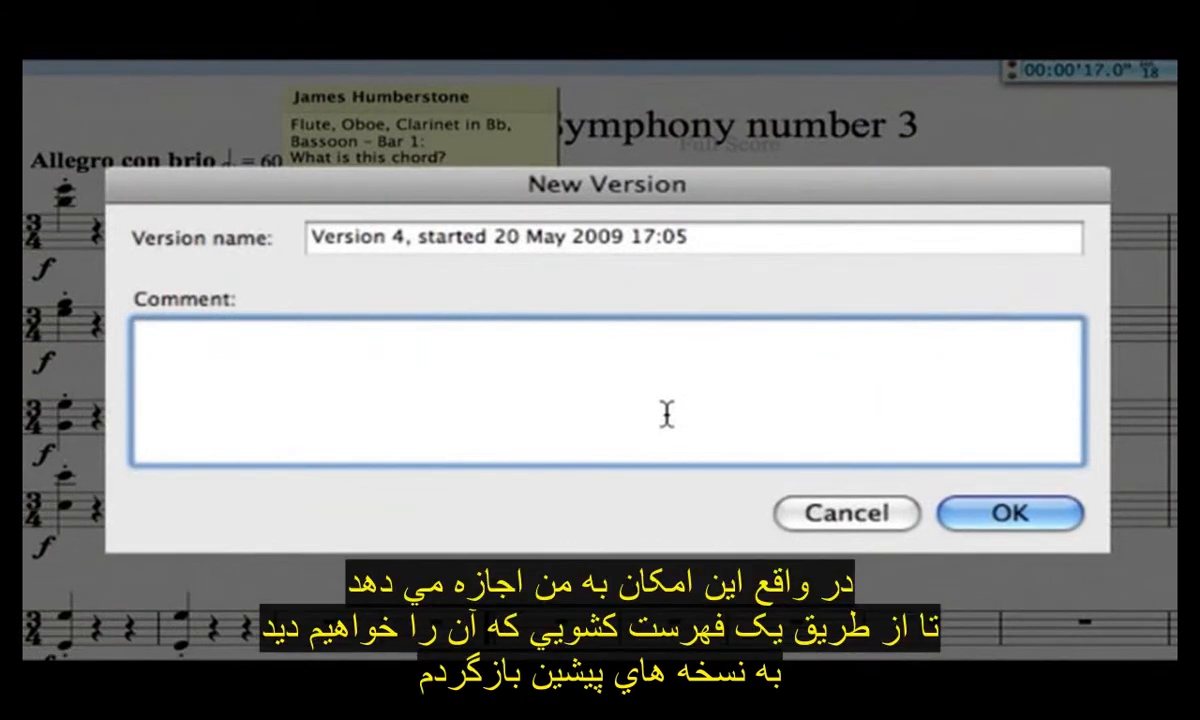
pyautogui.write('Today I add')
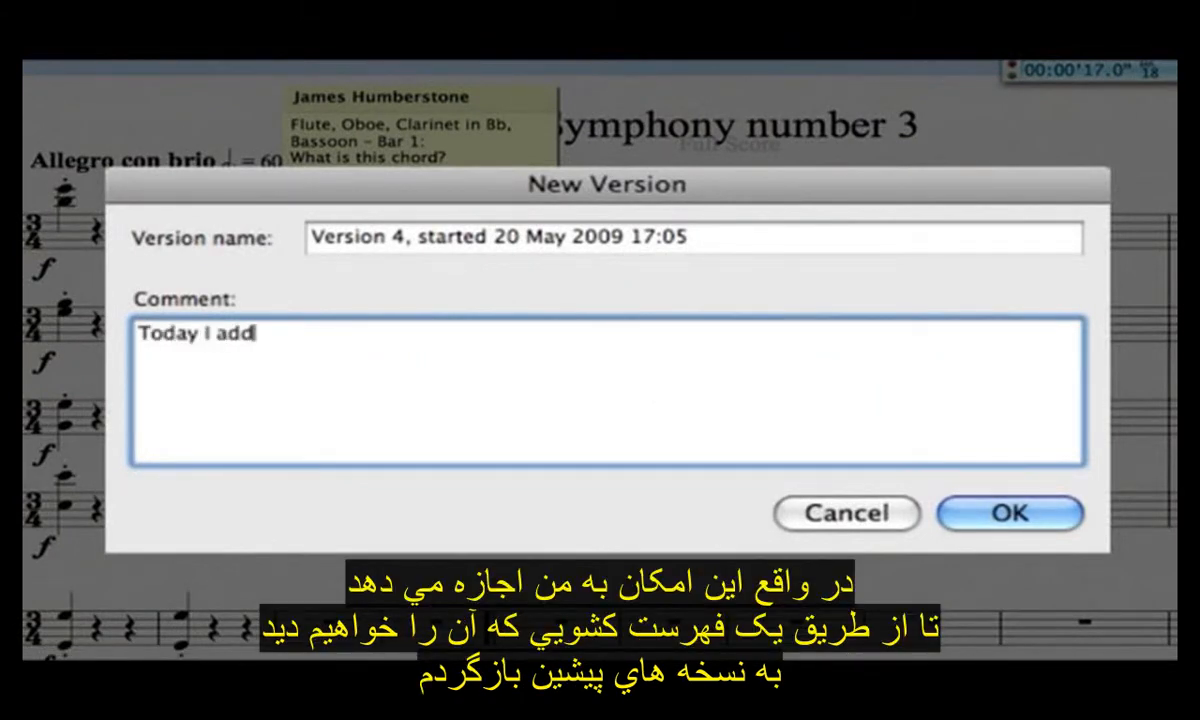
pyautogui.write('ed a comment')
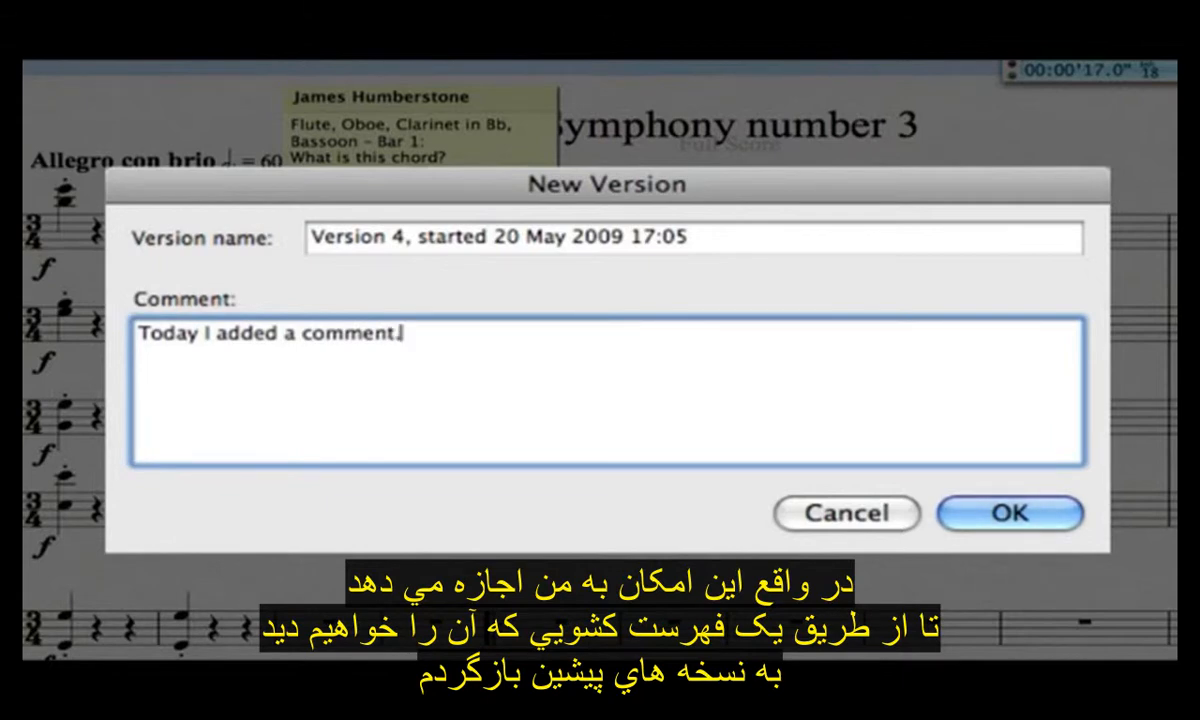
pyautogui.write('.')
pyautogui.click(1040, 515)
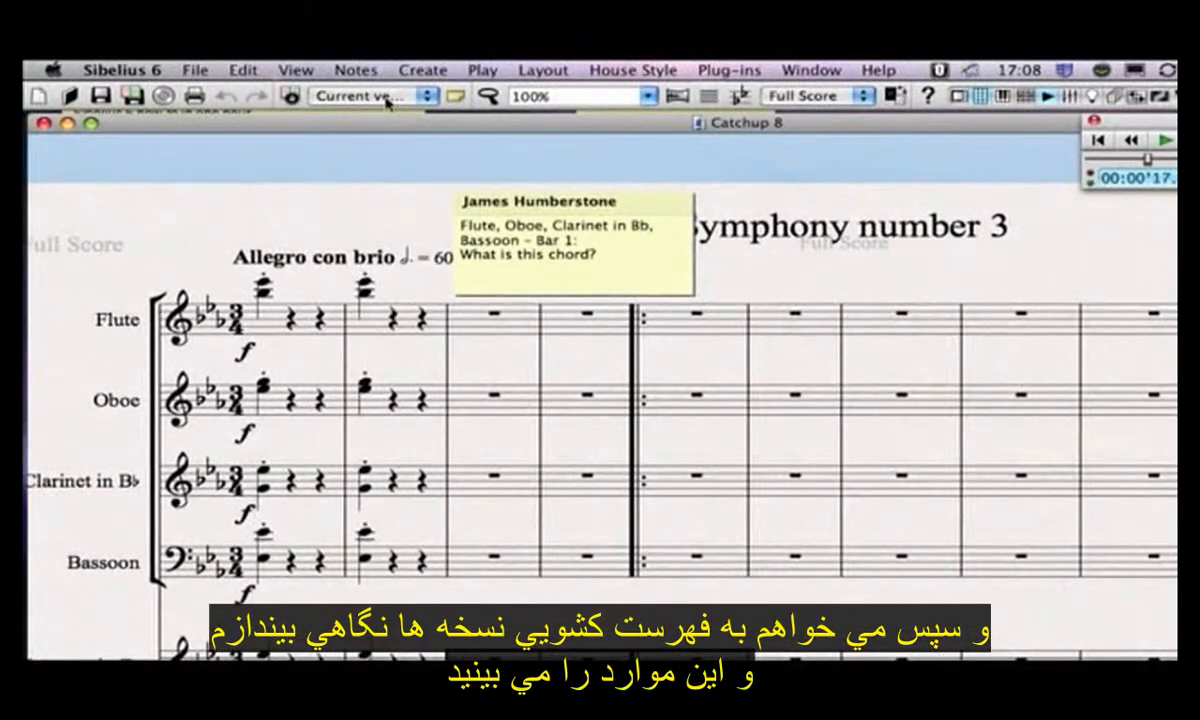
# - View Version 1 of the score and select the flute's first two bars
pyautogui.click(383, 96)
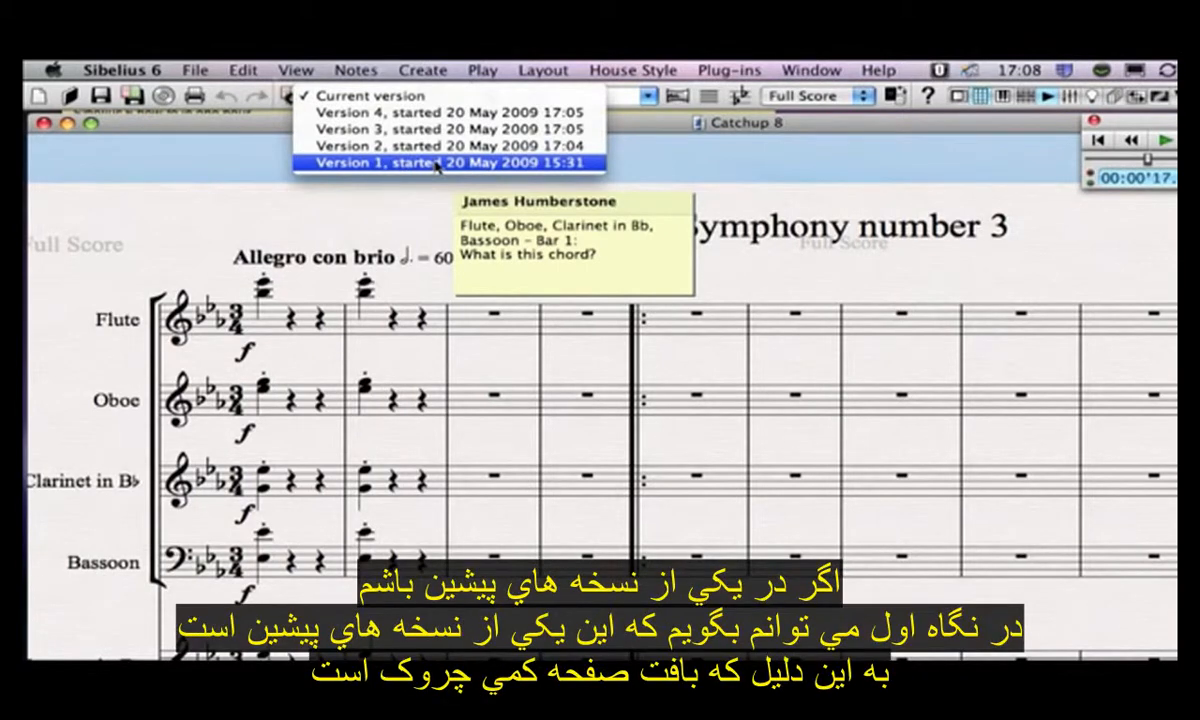
pyautogui.click(436, 163)
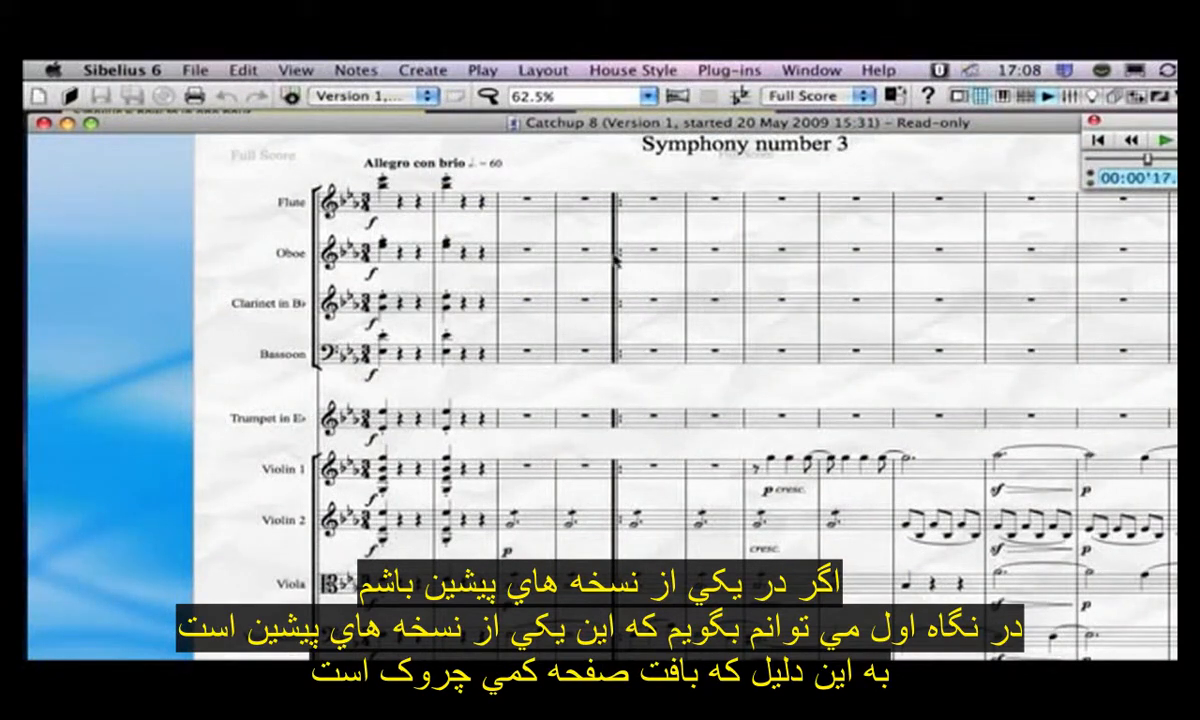
pyautogui.moveTo(446, 184); pyautogui.dragTo(453, 233)
pyautogui.click(410, 228)
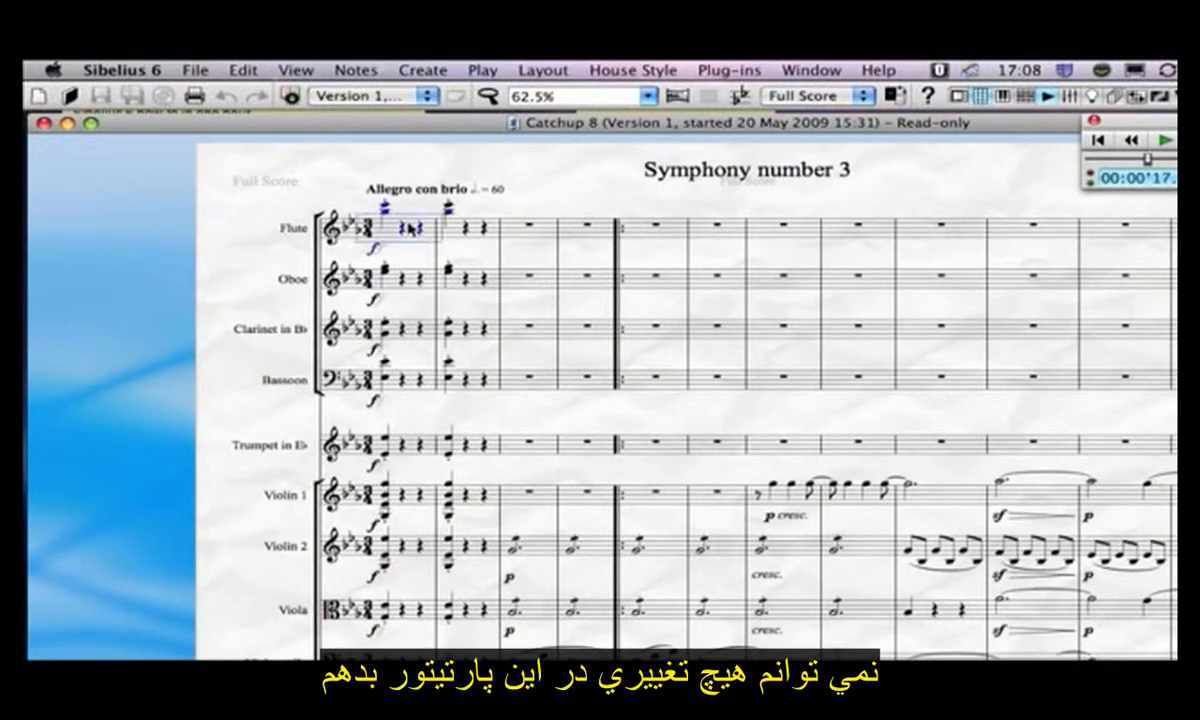
pyautogui.keyDown('shift'); pyautogui.click(466, 232); pyautogui.keyUp('shift')
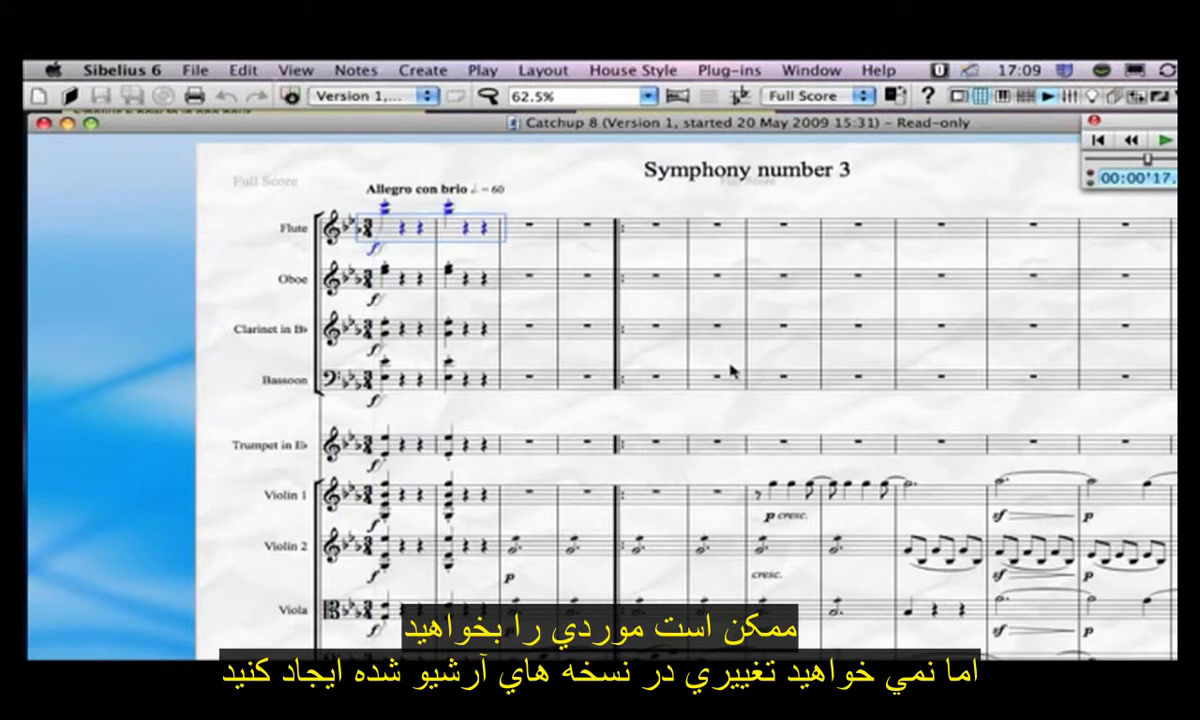
# - Switch to Version 2 and copy the clarinet's arpeggio notes in bars 6 and 7
pyautogui.click(381, 97)
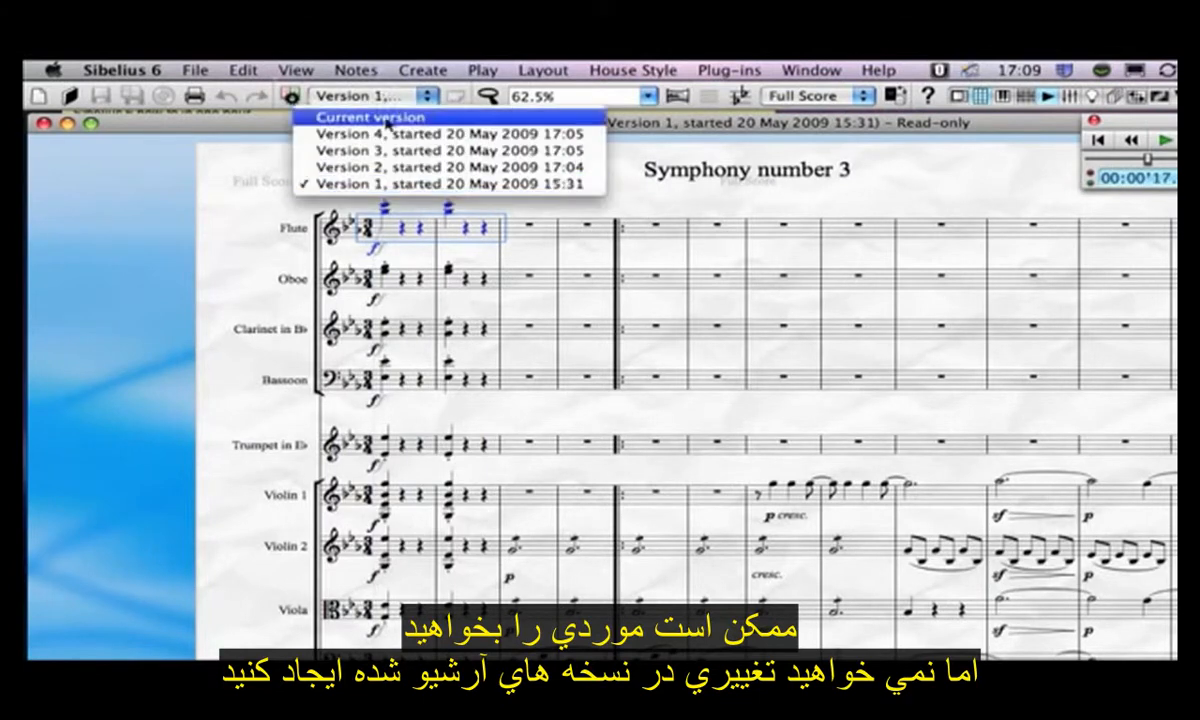
pyautogui.click(393, 171)
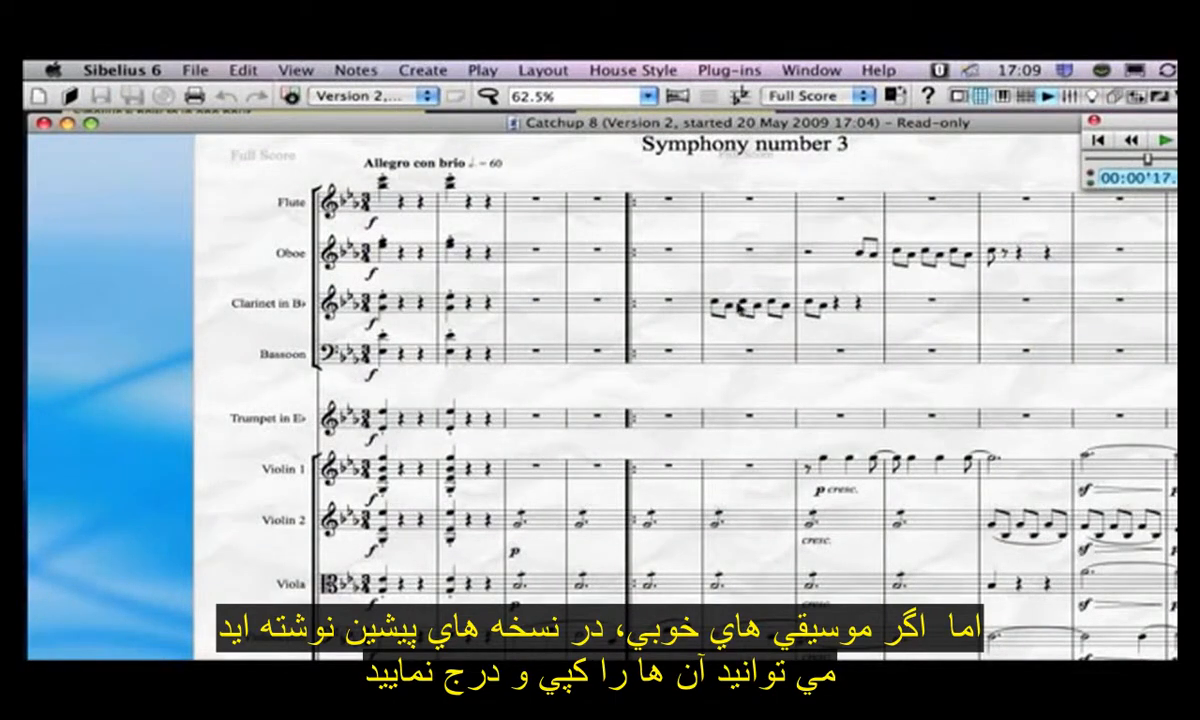
pyautogui.click(730, 303)
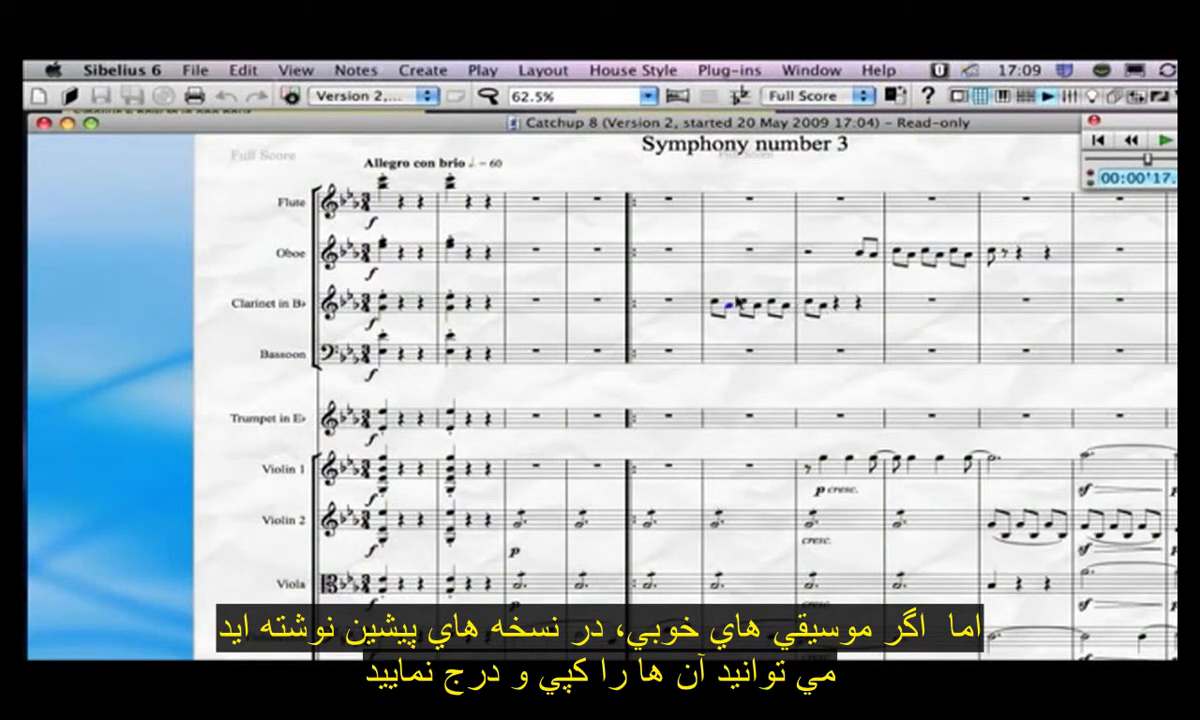
pyautogui.click(736, 297)
pyautogui.keyDown('shift'); pyautogui.click(840, 310); pyautogui.keyUp('shift')
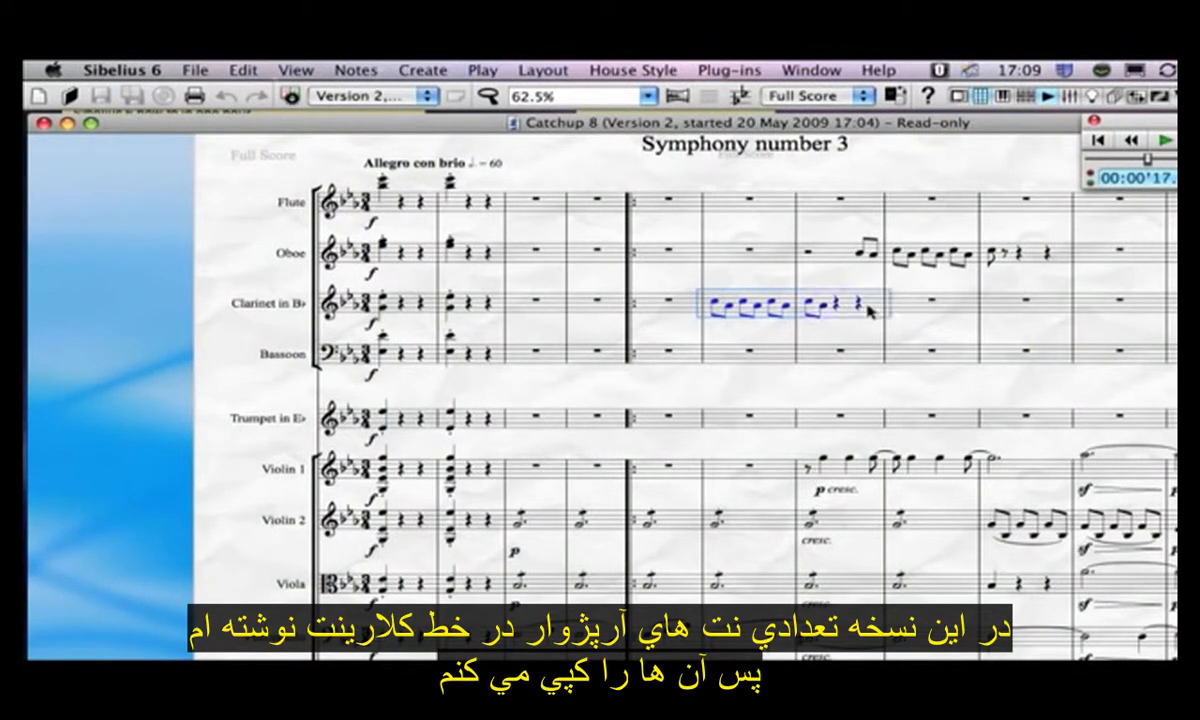
pyautogui.press('super+c')
# - Paste the copied clarinet notes into the current version starting at bar 7, and undo the paste
pyautogui.click(335, 96)
pyautogui.click(345, 119)
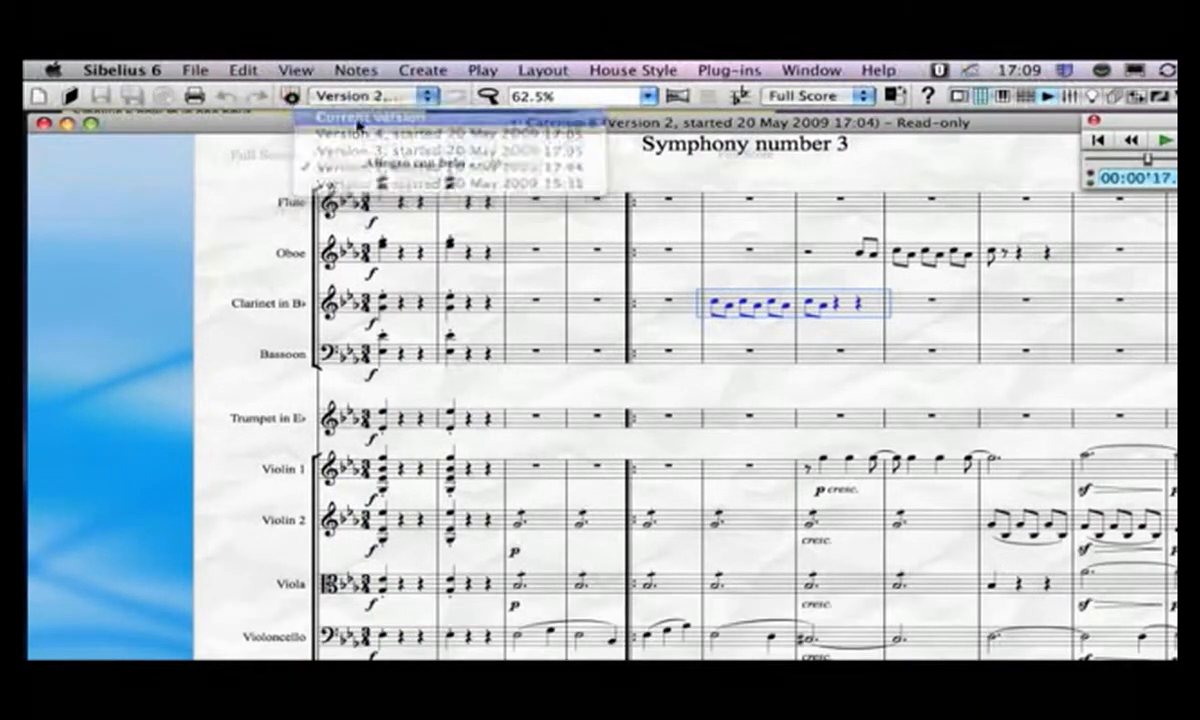
pyautogui.click(820, 490)
pyautogui.click(873, 487)
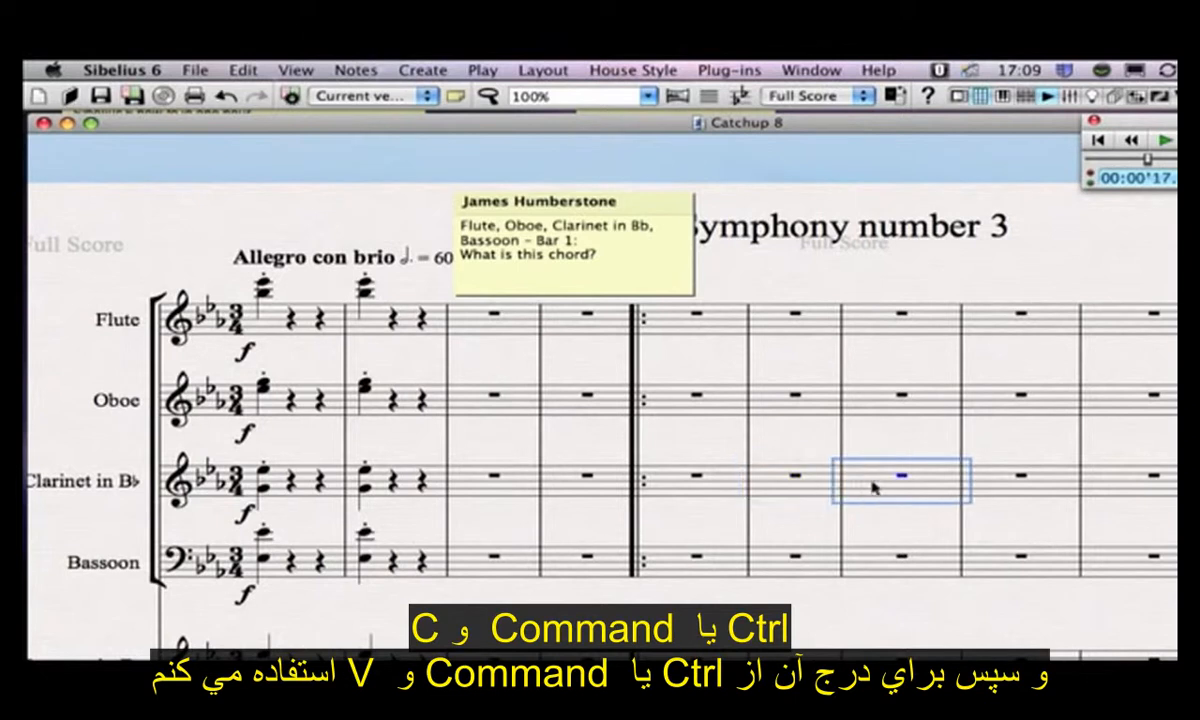
pyautogui.press('super+v')
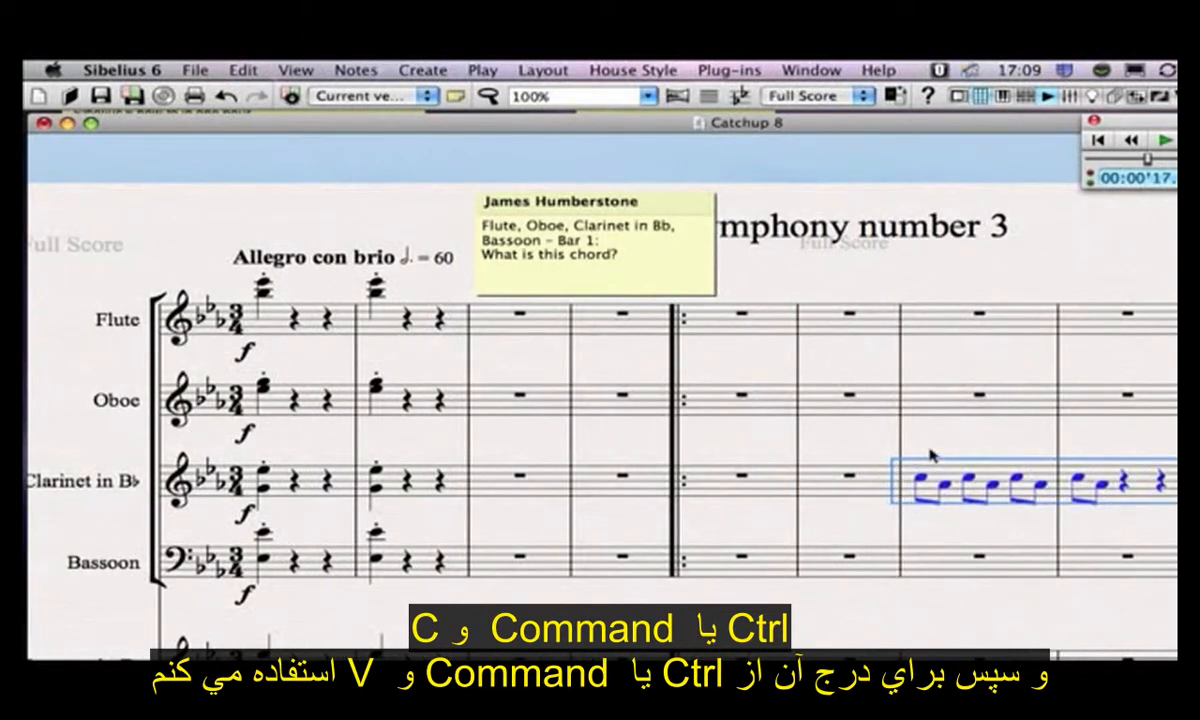
pyautogui.press('super+z')
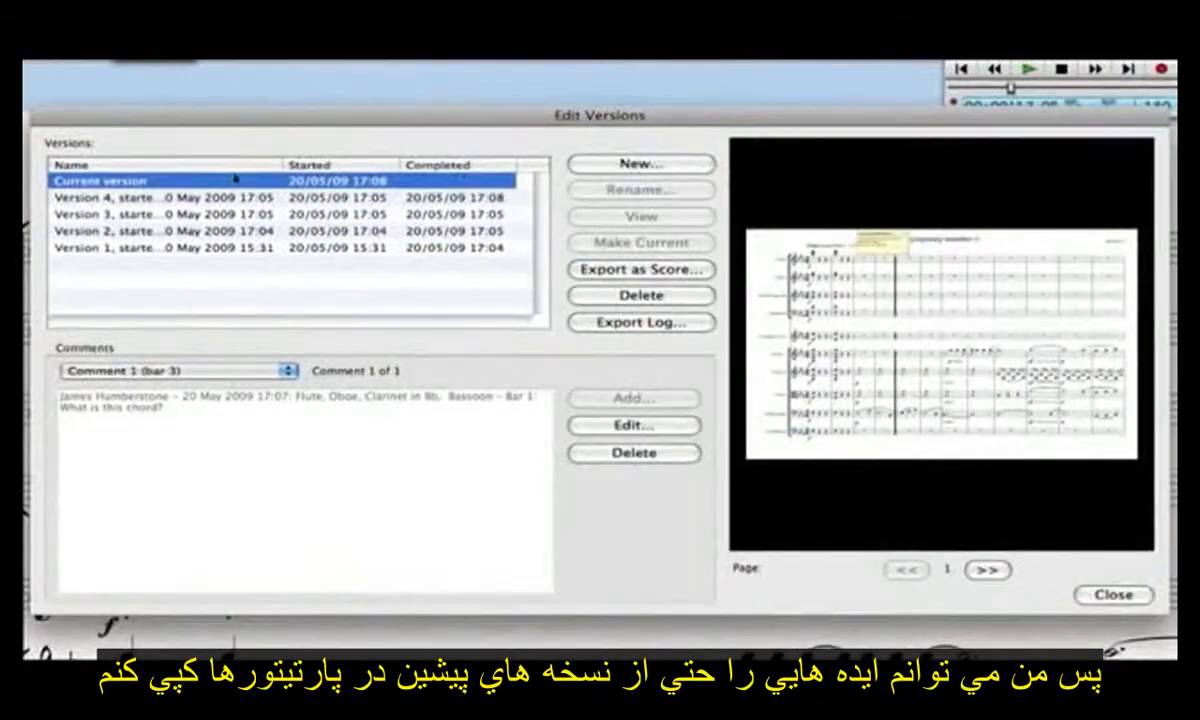
# - Examine the previews and comments of Versions 4, 3, 2 and 1 in the Edit Versions dialog and close it
pyautogui.click(243, 196)
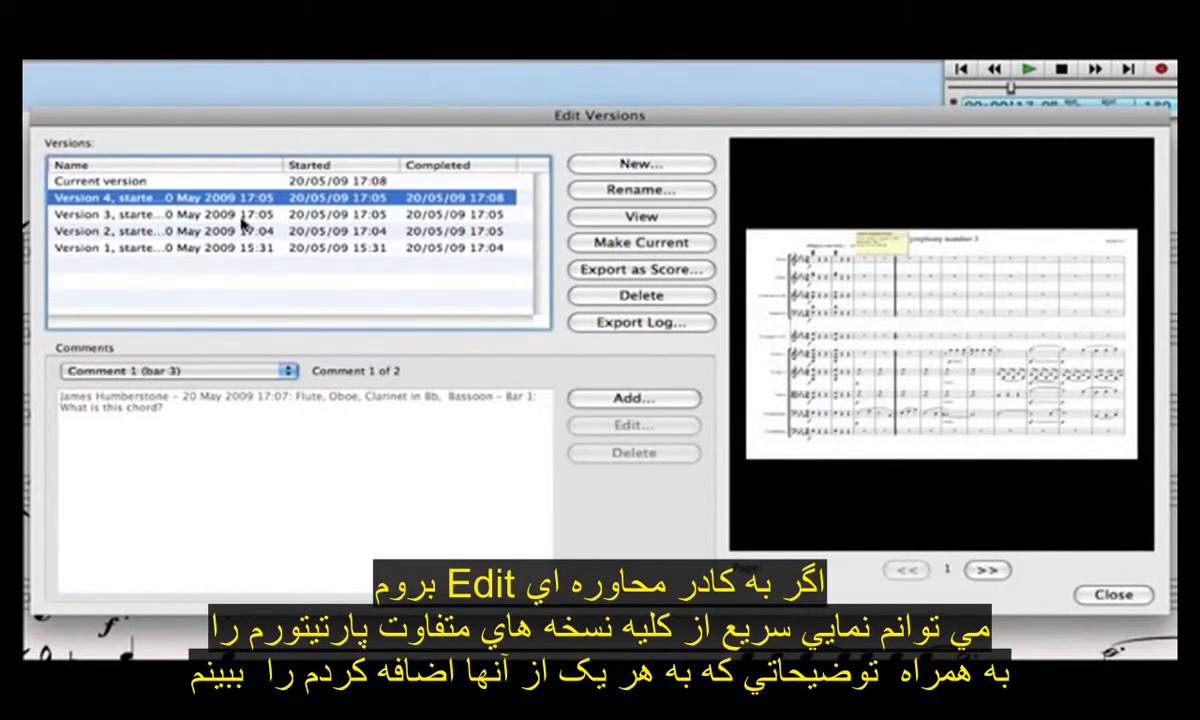
pyautogui.click(243, 216)
pyautogui.click(244, 232)
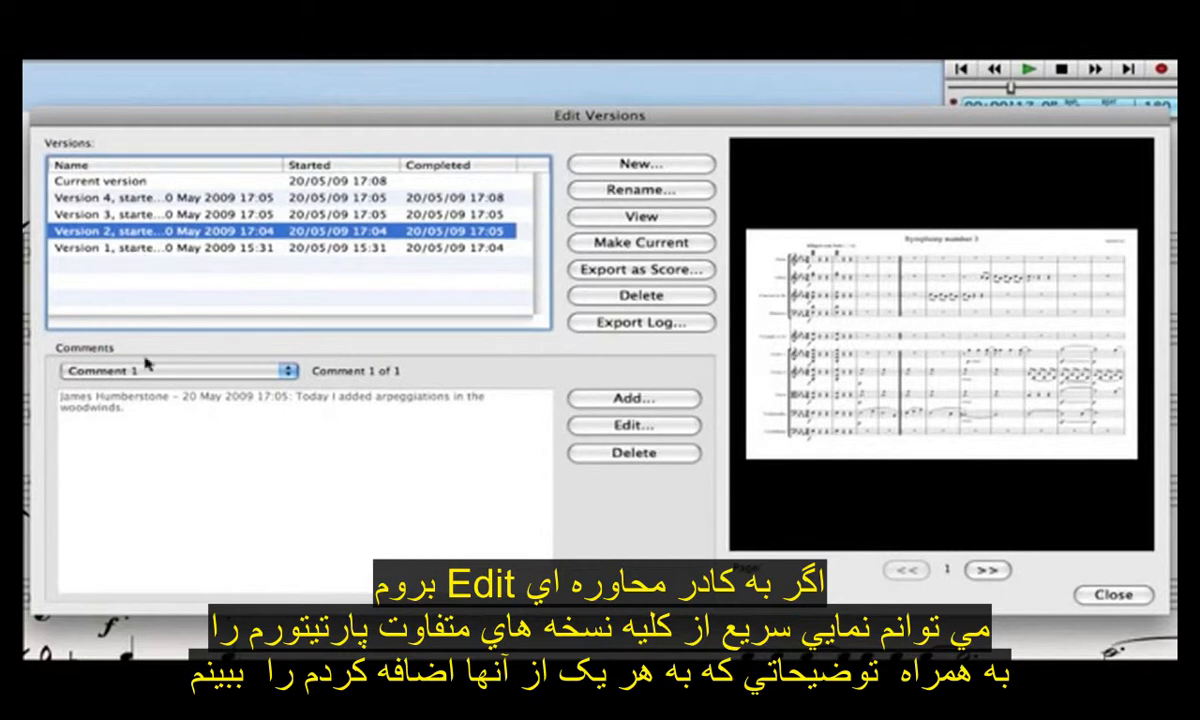
pyautogui.press('Down')
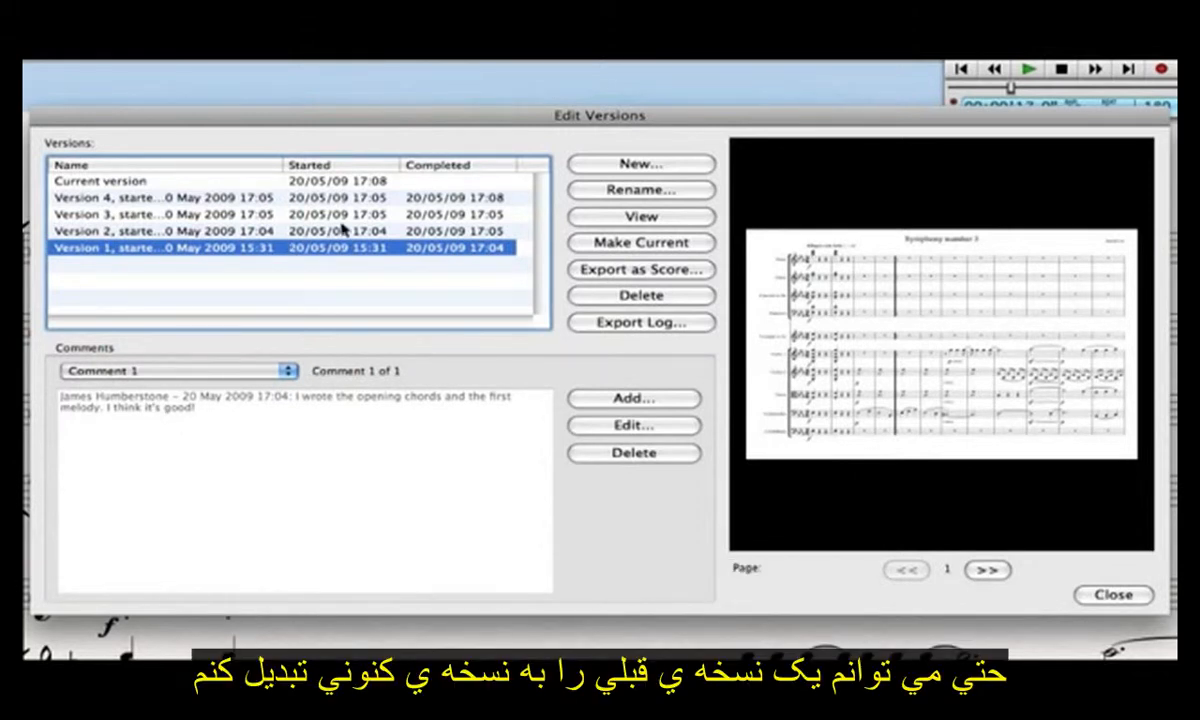
pyautogui.click(265, 198)
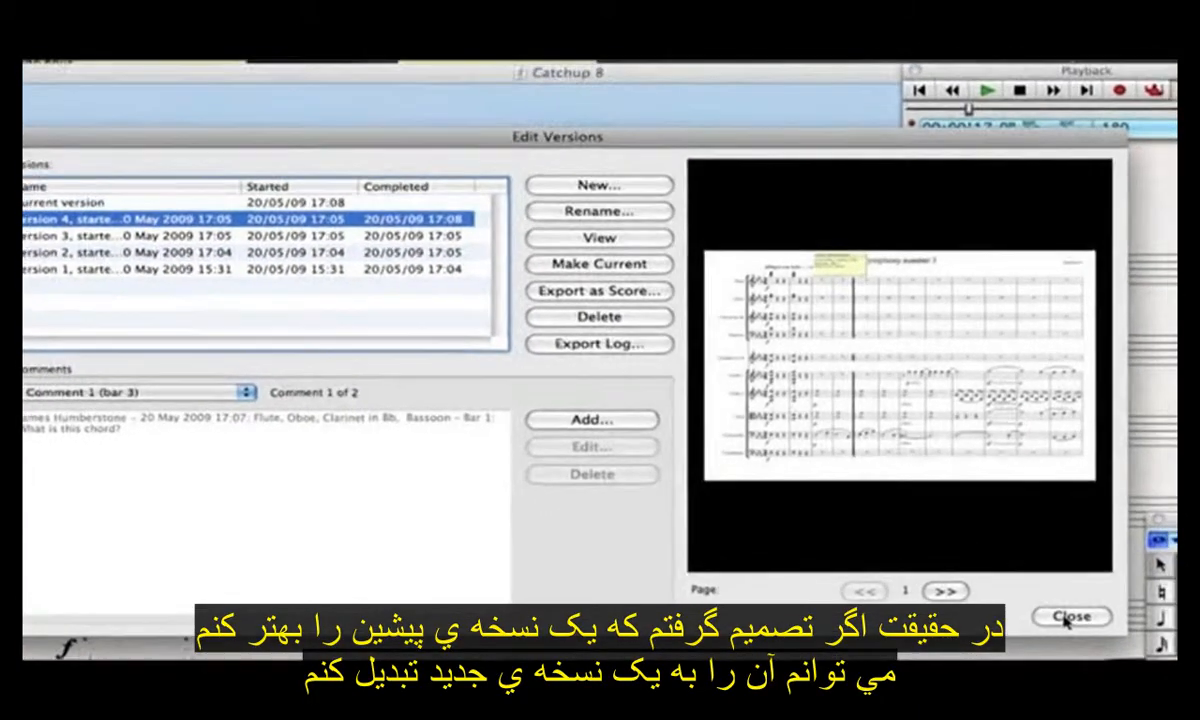
pyautogui.click(1110, 594)
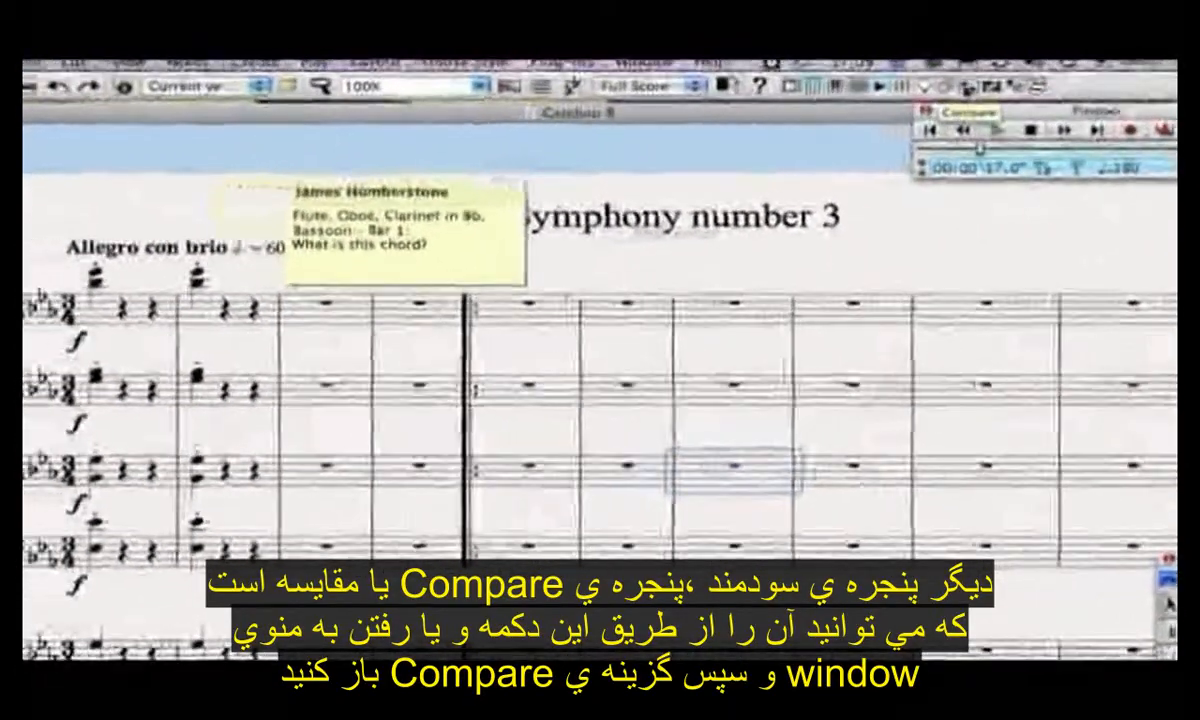
# - Open the Compare window and run a comparison of Version 3 with Version 4 of the score
pyautogui.click(864, 96)
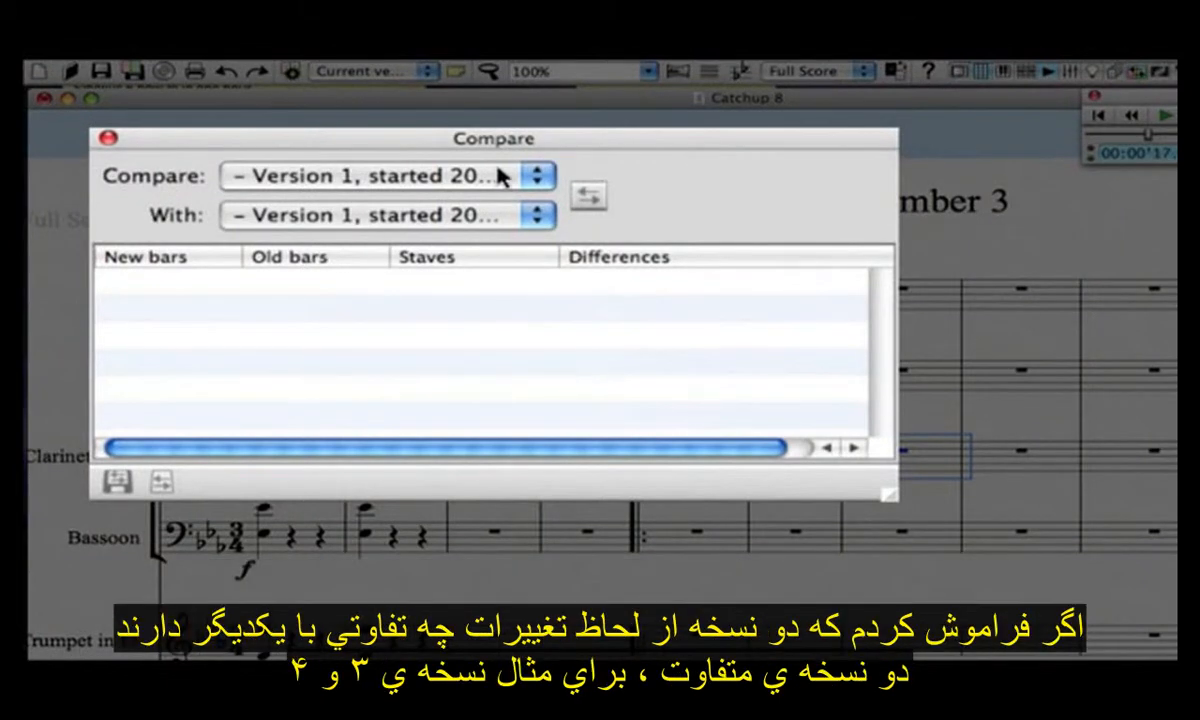
pyautogui.click(518, 241)
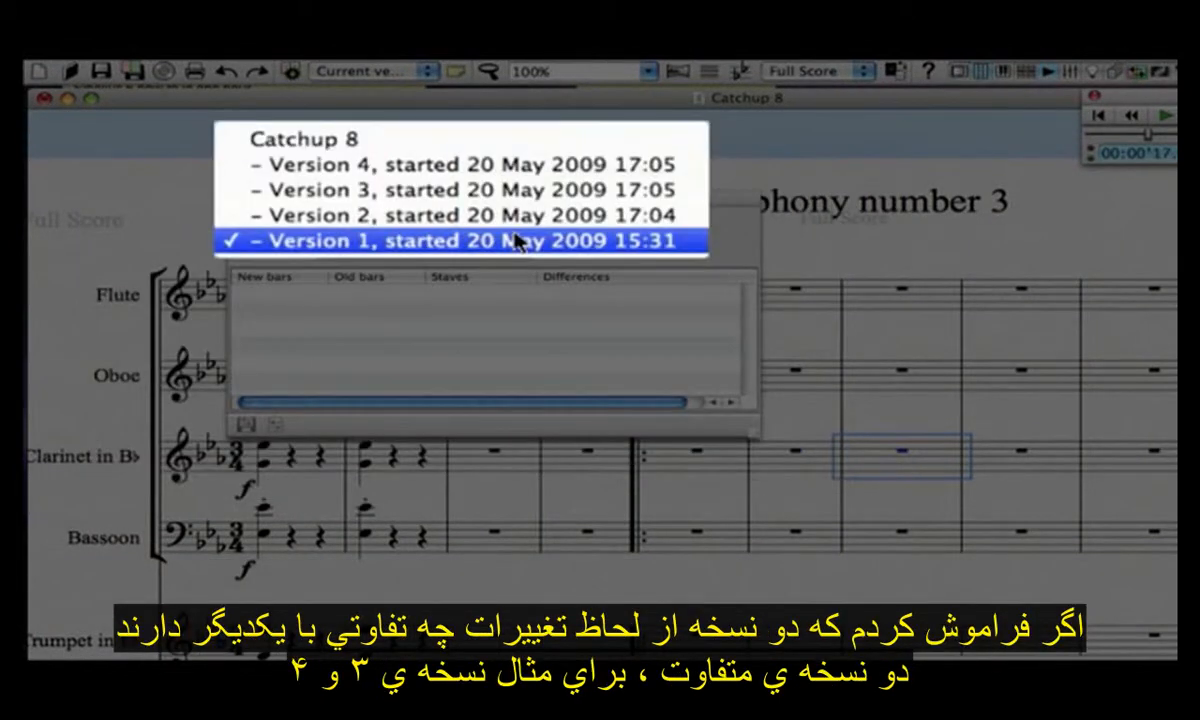
pyautogui.click(497, 197)
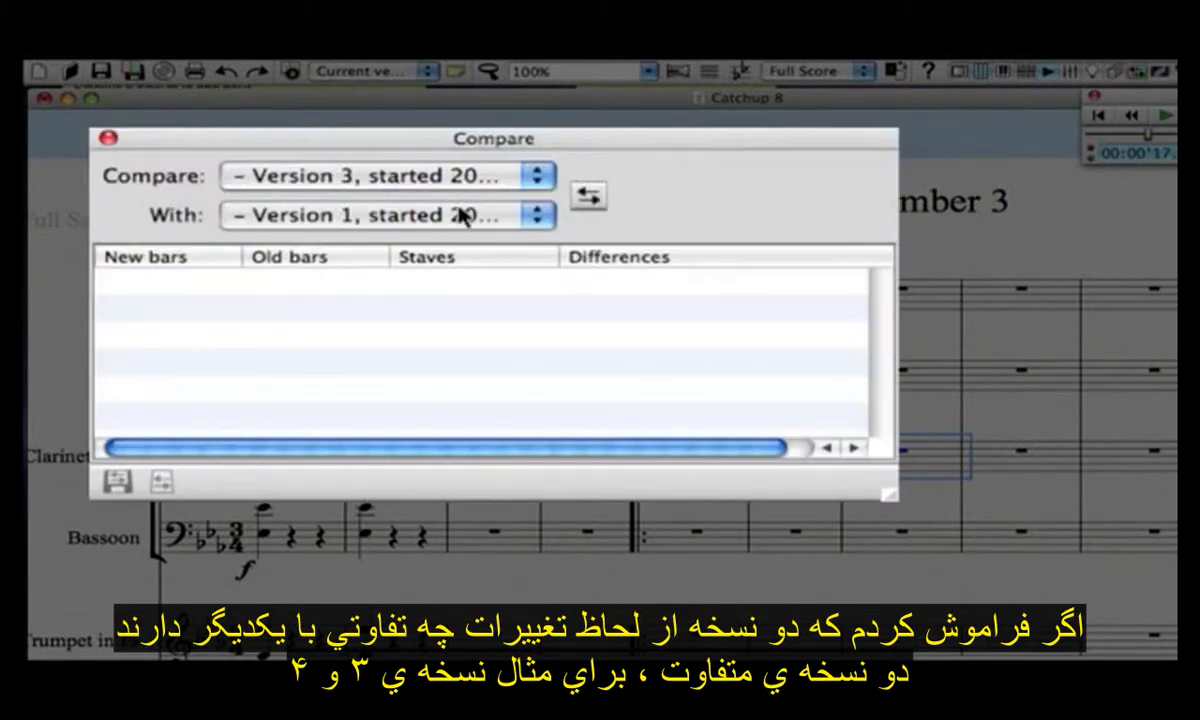
pyautogui.click(463, 214)
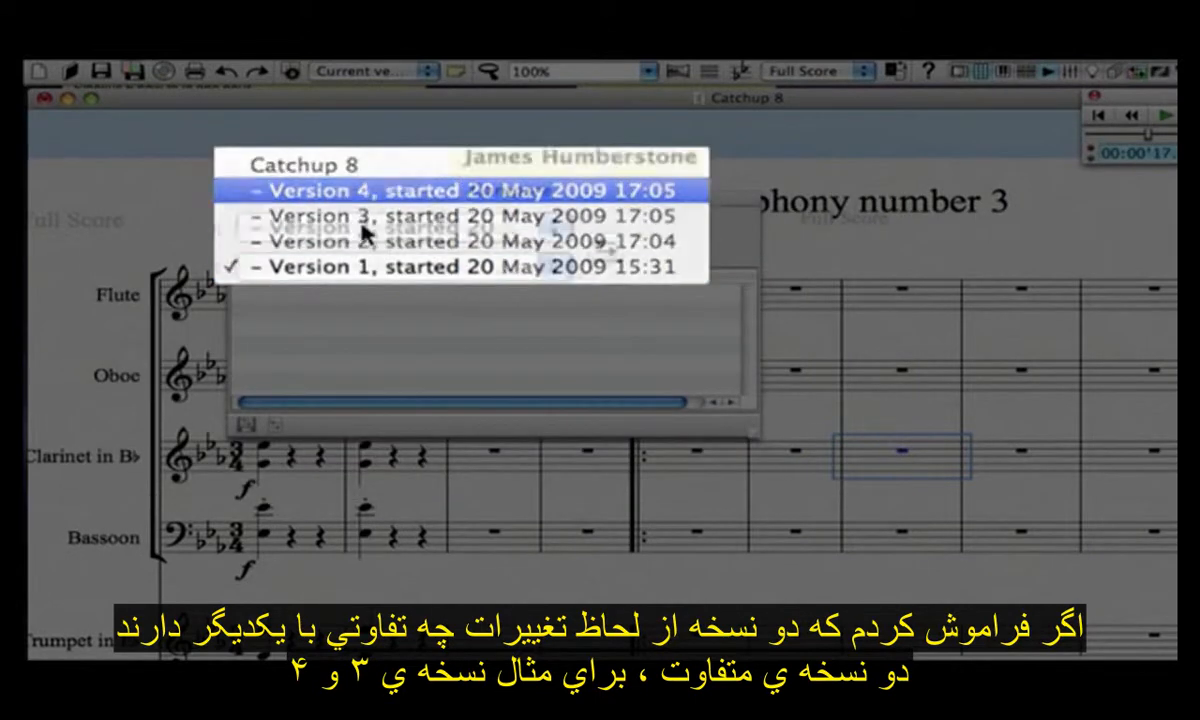
pyautogui.click(467, 201)
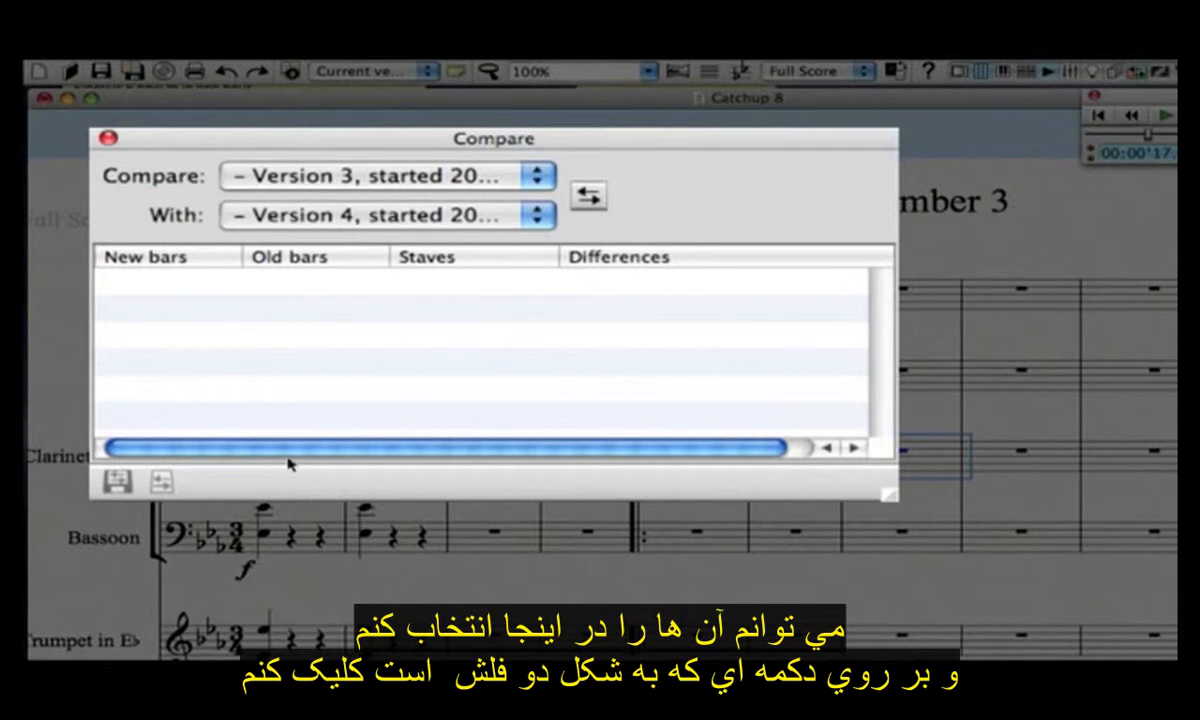
pyautogui.click(589, 199)
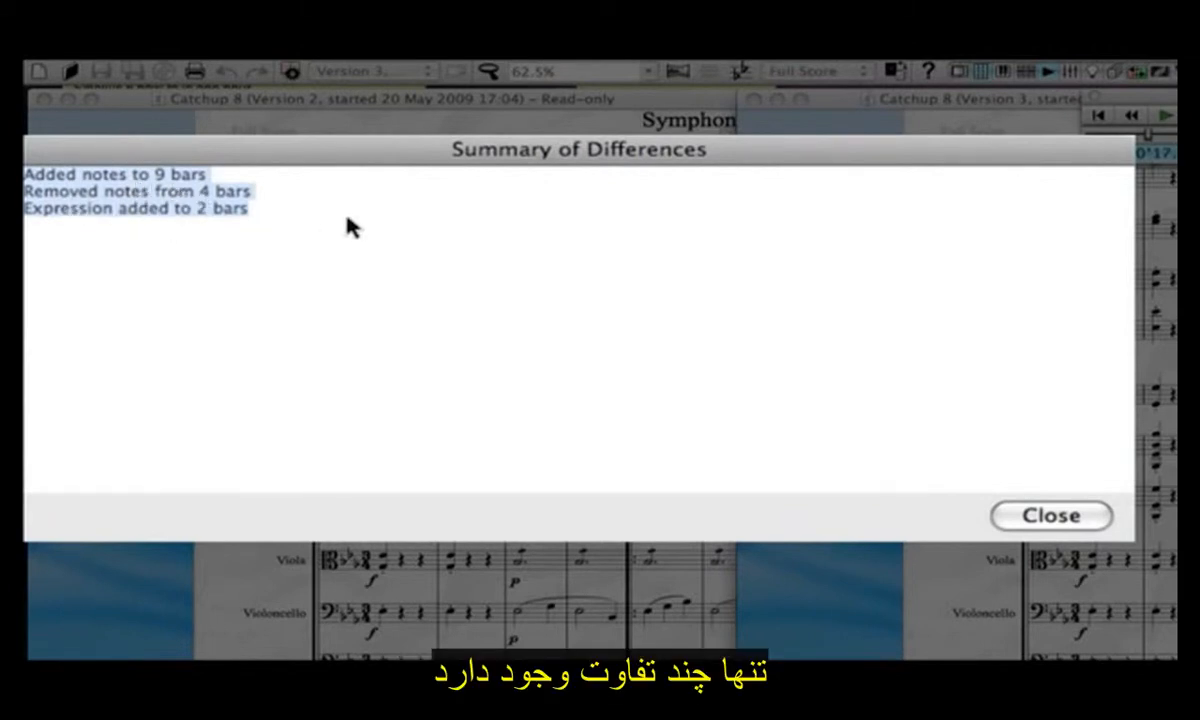
# - Close the Summary of Differences and examine the full list of differences by bar and staff between the two versions
pyautogui.click(1097, 516)
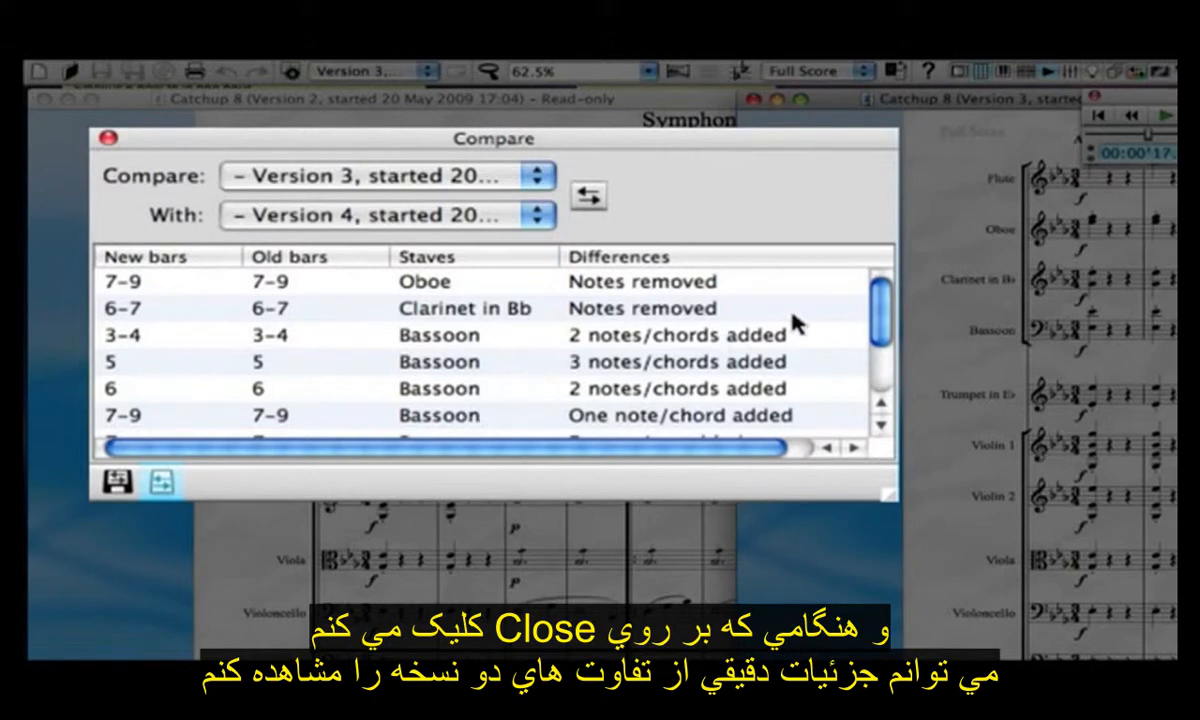
pyautogui.scroll(-4, 850, 360)
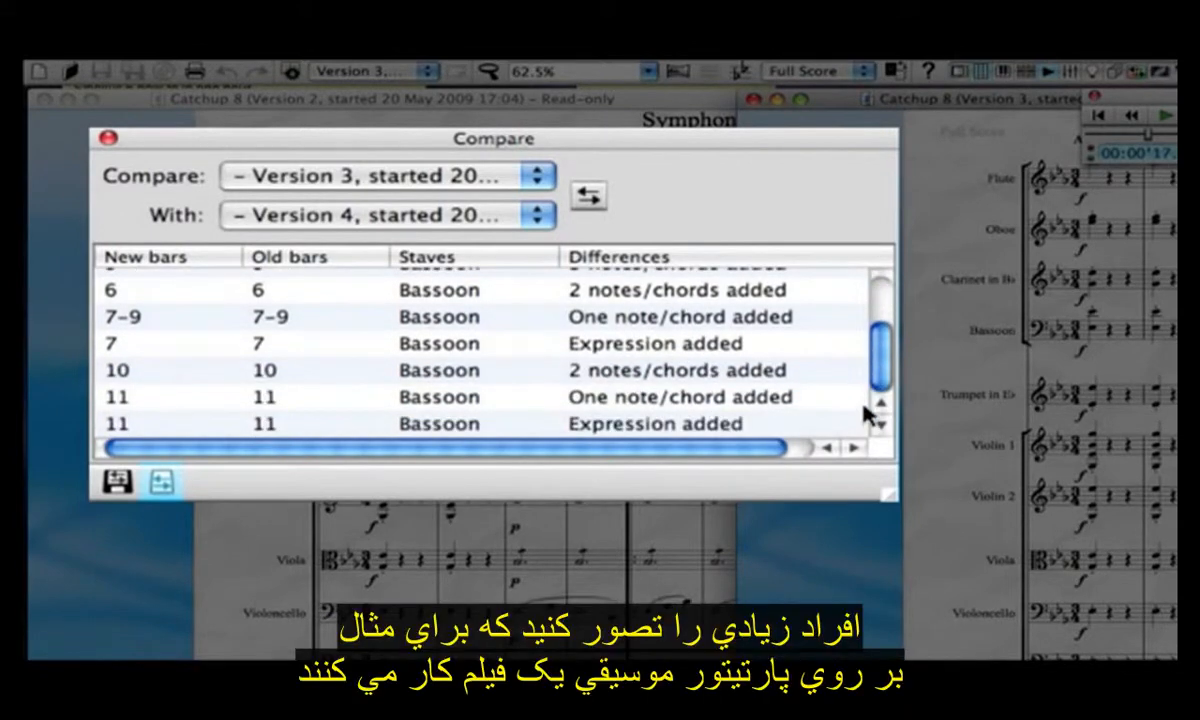
pyautogui.scroll(4, 863, 327)
pyautogui.scroll(-4, 878, 394)
pyautogui.scroll(4, 877, 300)
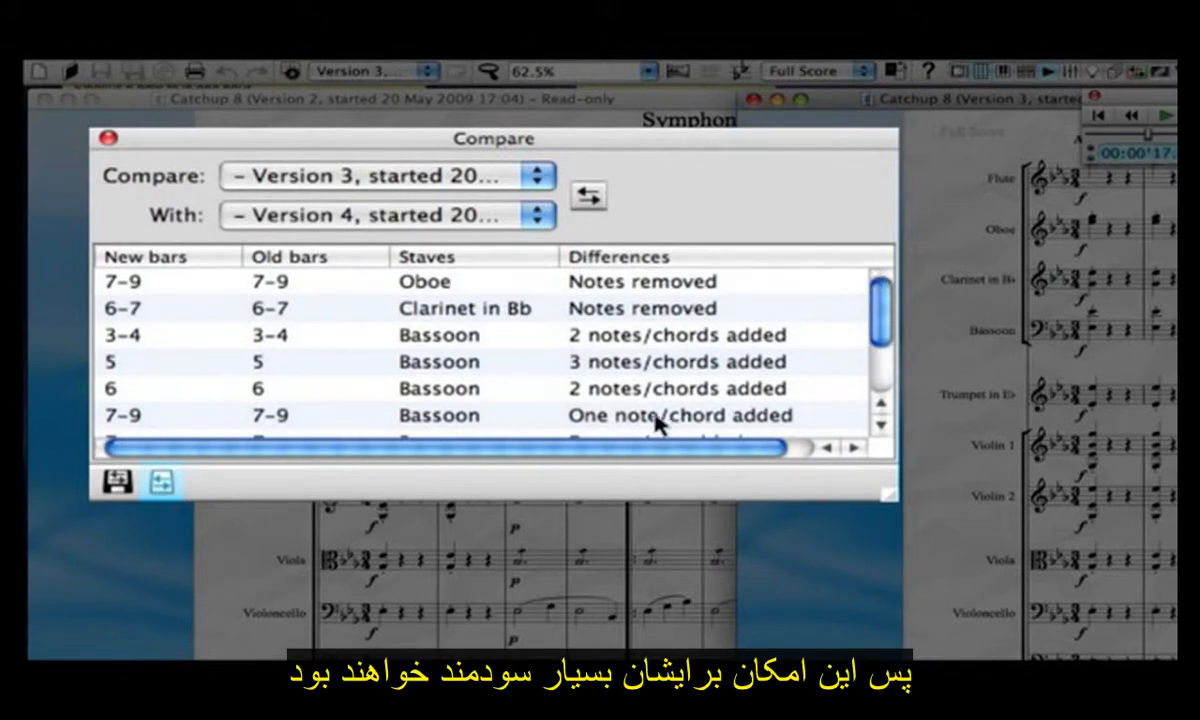